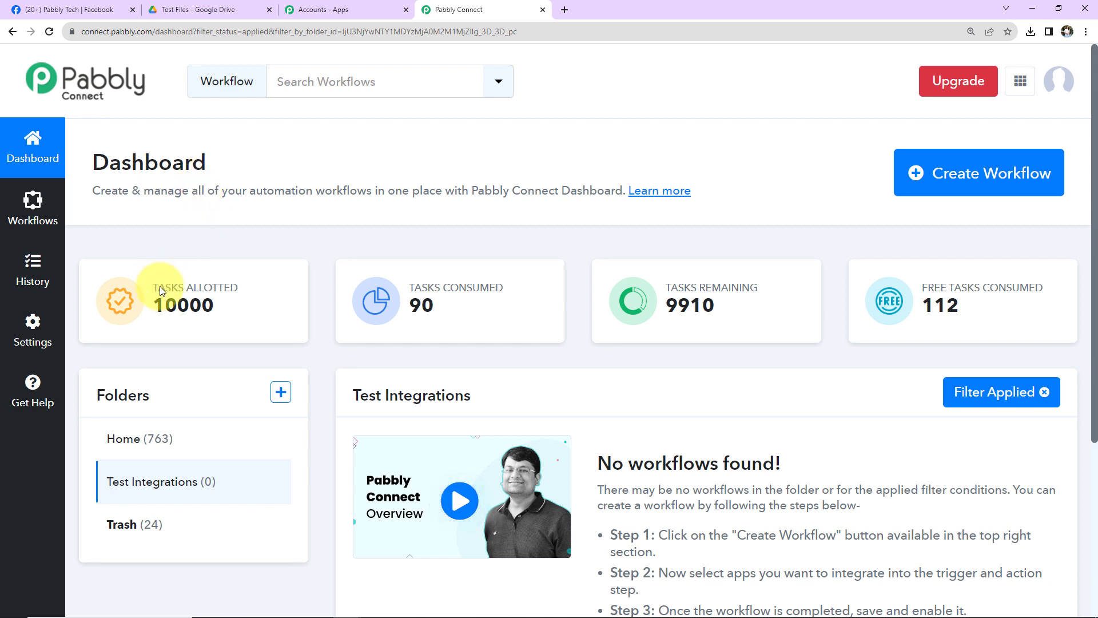
# Create a workflow named "Share Google Drive Files in Facebook Groups Automatically" in the Test Integrations folder
pyautogui.moveTo(236, 326)
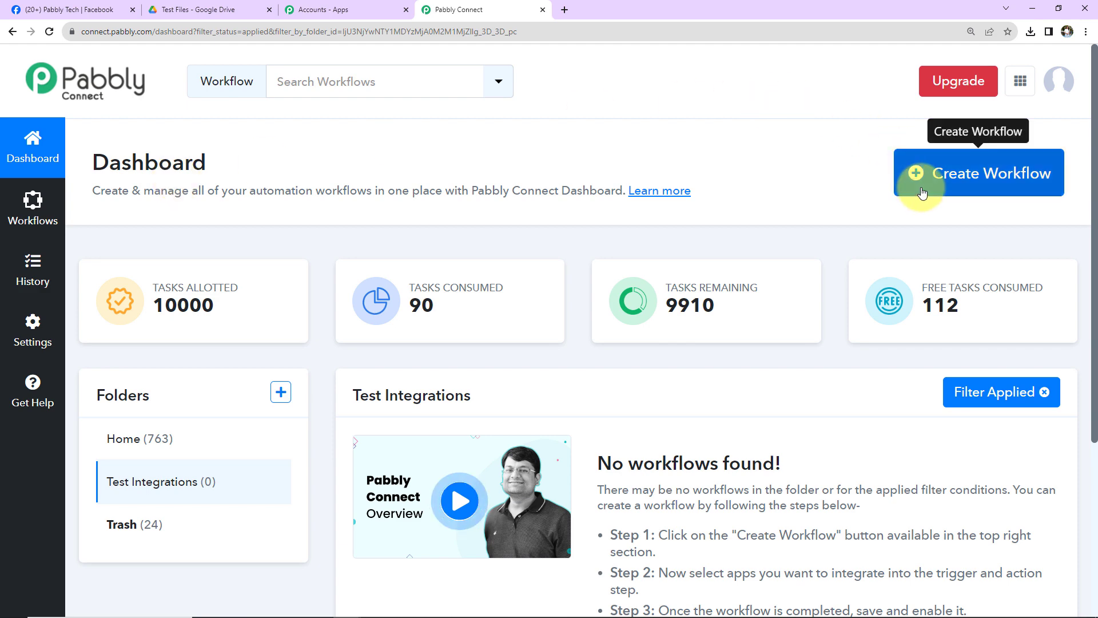
pyautogui.click(950, 175)
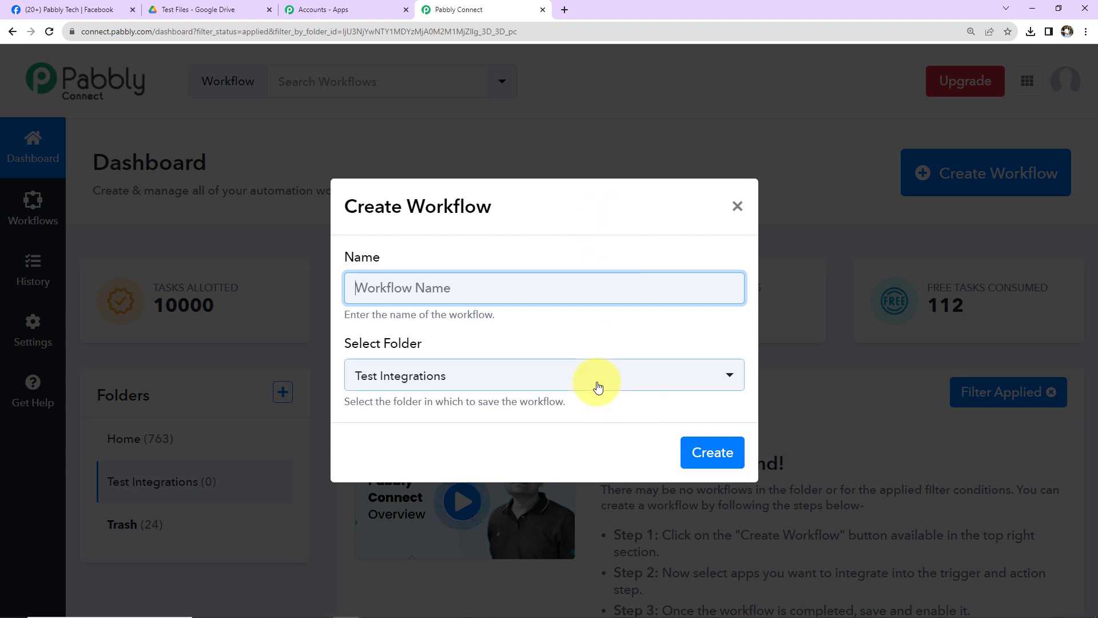
pyautogui.click(463, 294)
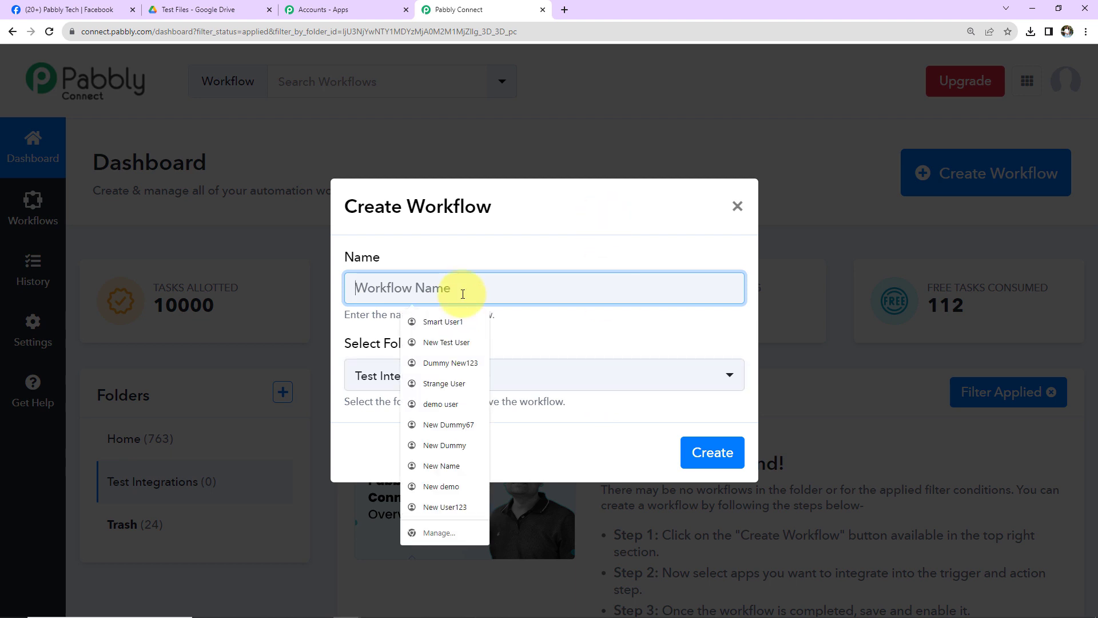
pyautogui.write('Share Google Drive Files in Facebook Groups Automatically')
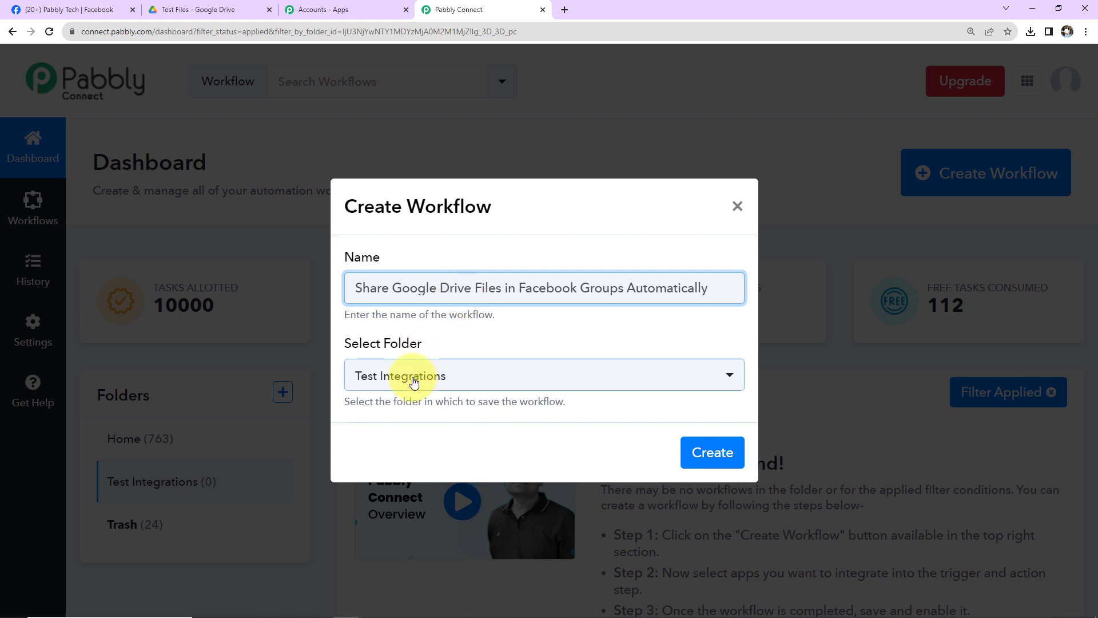
pyautogui.click(711, 452)
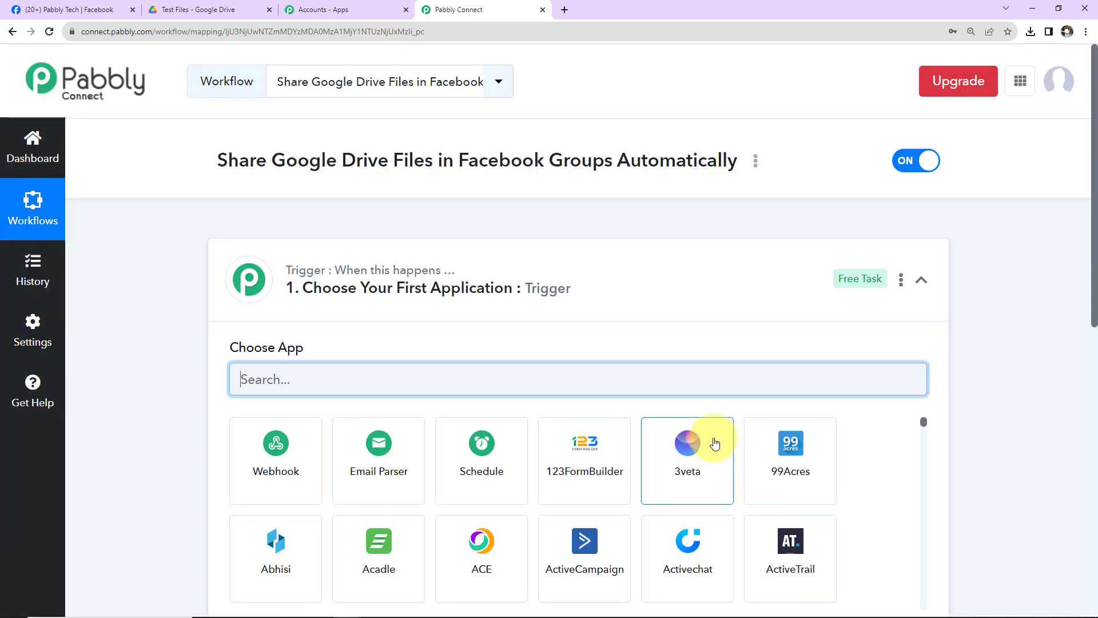
# Collapse the trigger step and review the workflow's trigger and action steps
pyautogui.scroll(-2, 642, 321)
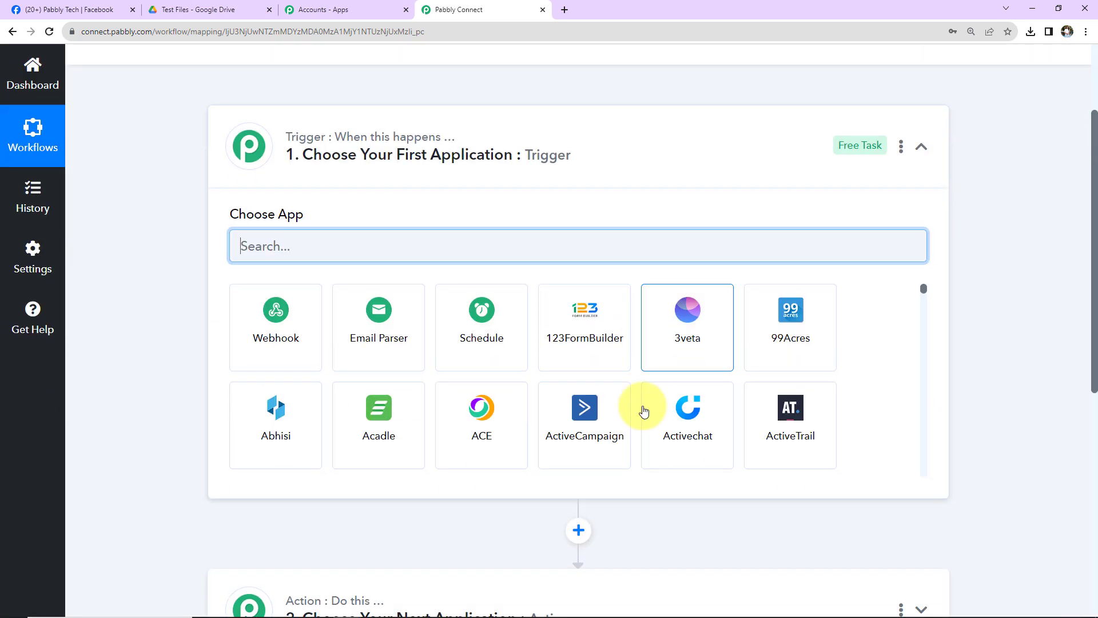
pyautogui.scroll(-2, 624, 502)
pyautogui.scroll(2, 619, 514)
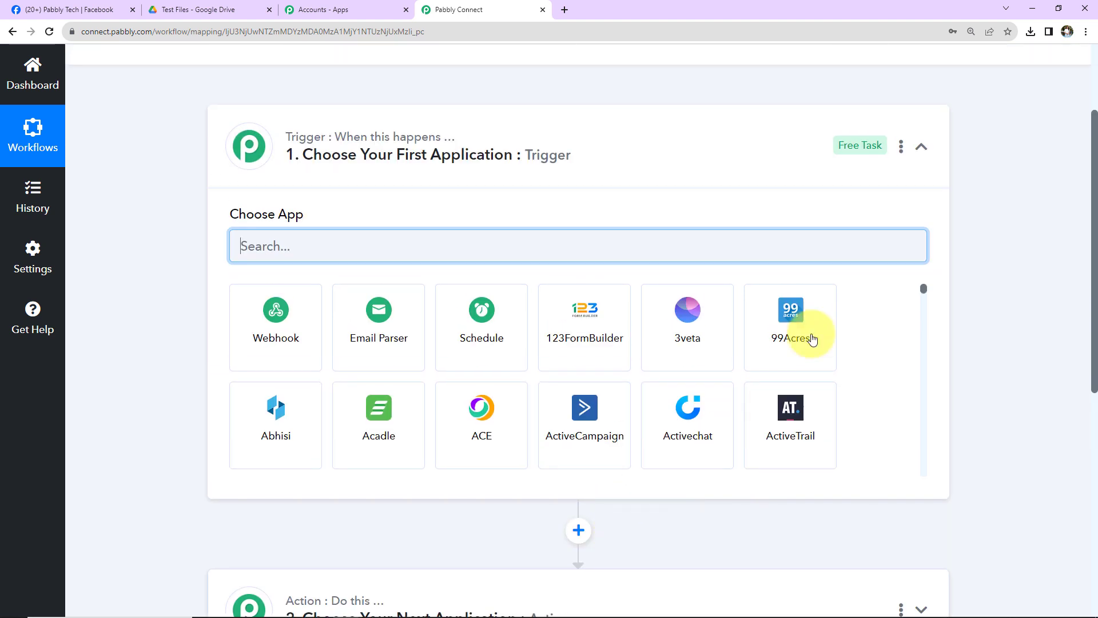
pyautogui.click(921, 147)
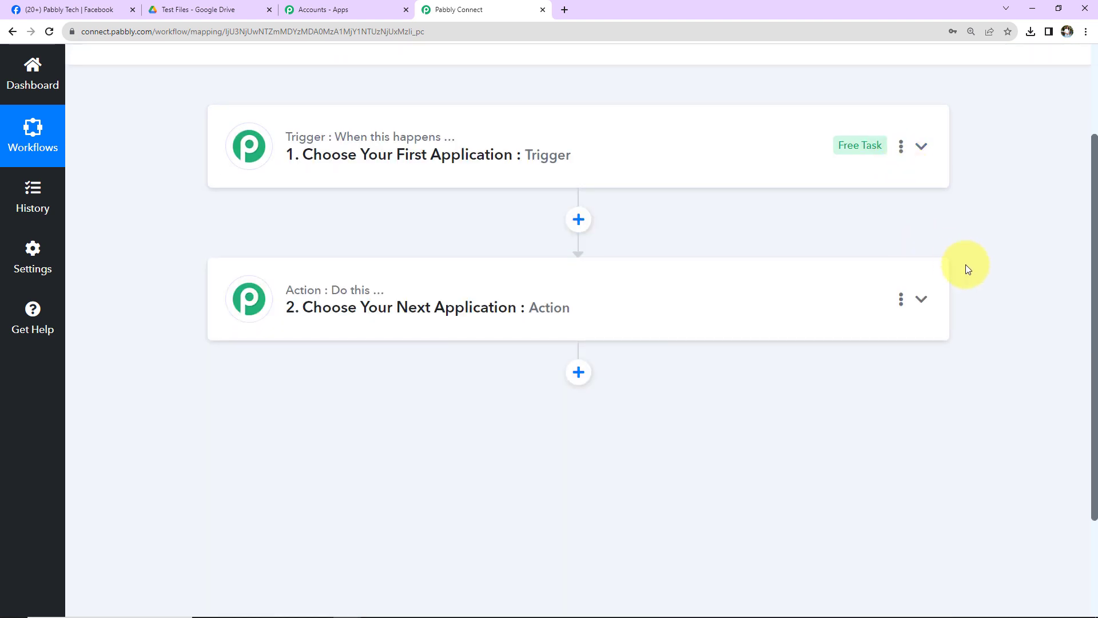
pyautogui.scroll(2, 966, 266)
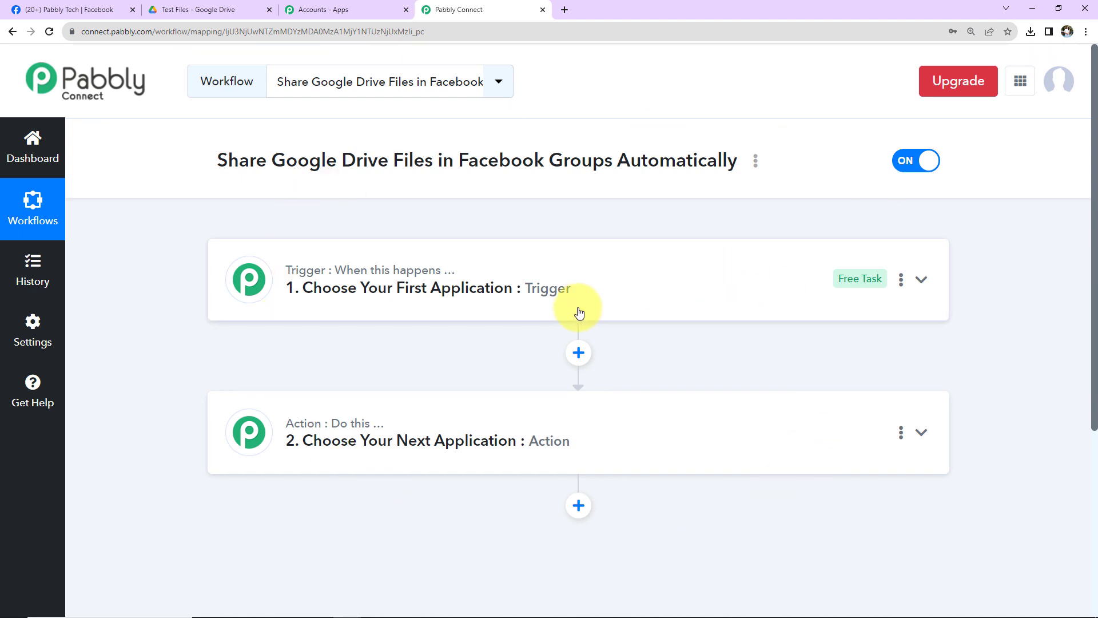
pyautogui.moveTo(337, 274)
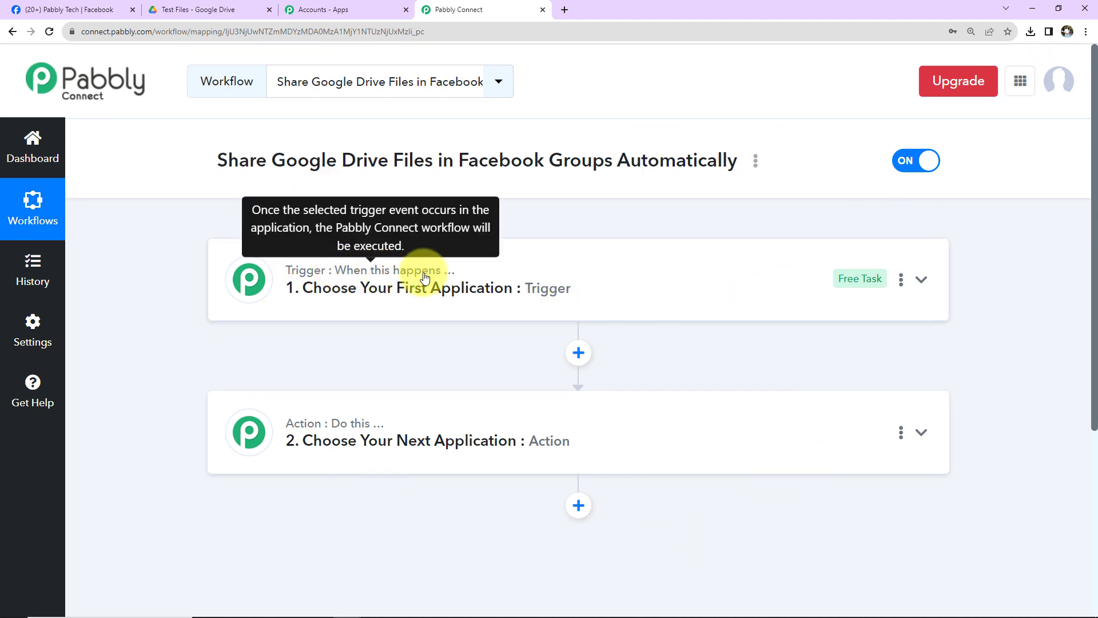
pyautogui.moveTo(386, 435)
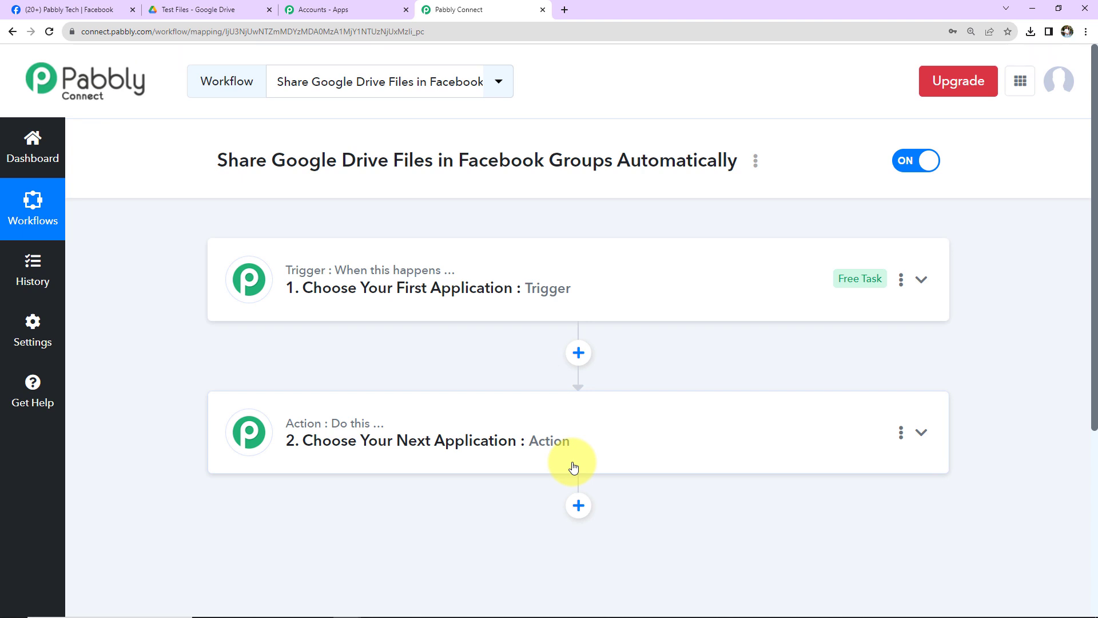
# Set the workflow's trigger to Google Drive with the event New File in Specific Folder
pyautogui.click(603, 297)
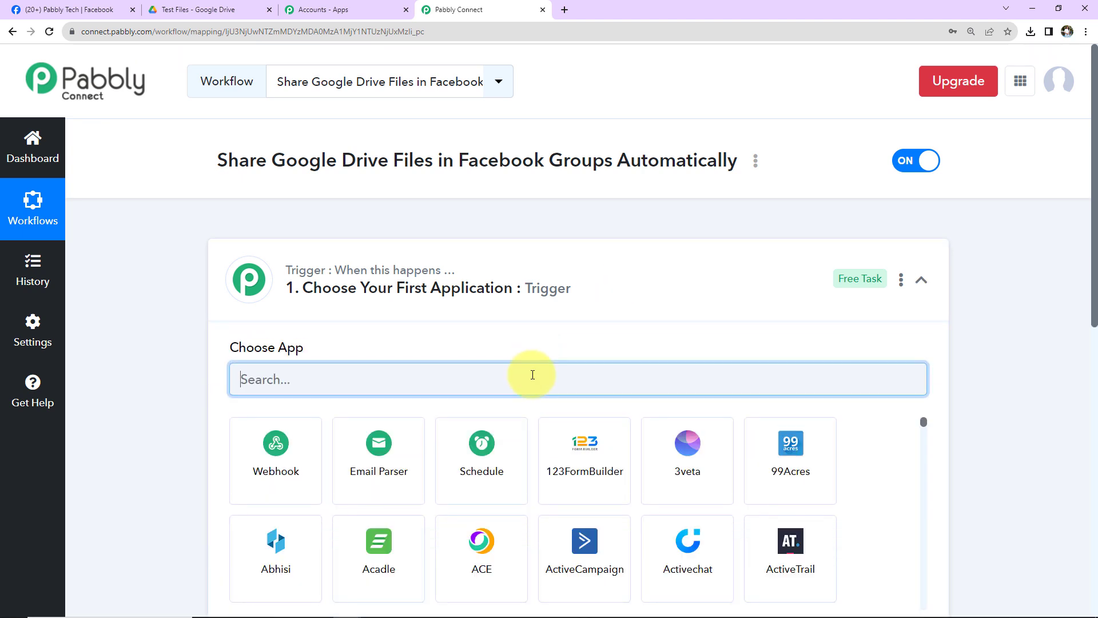
pyautogui.write('googl')
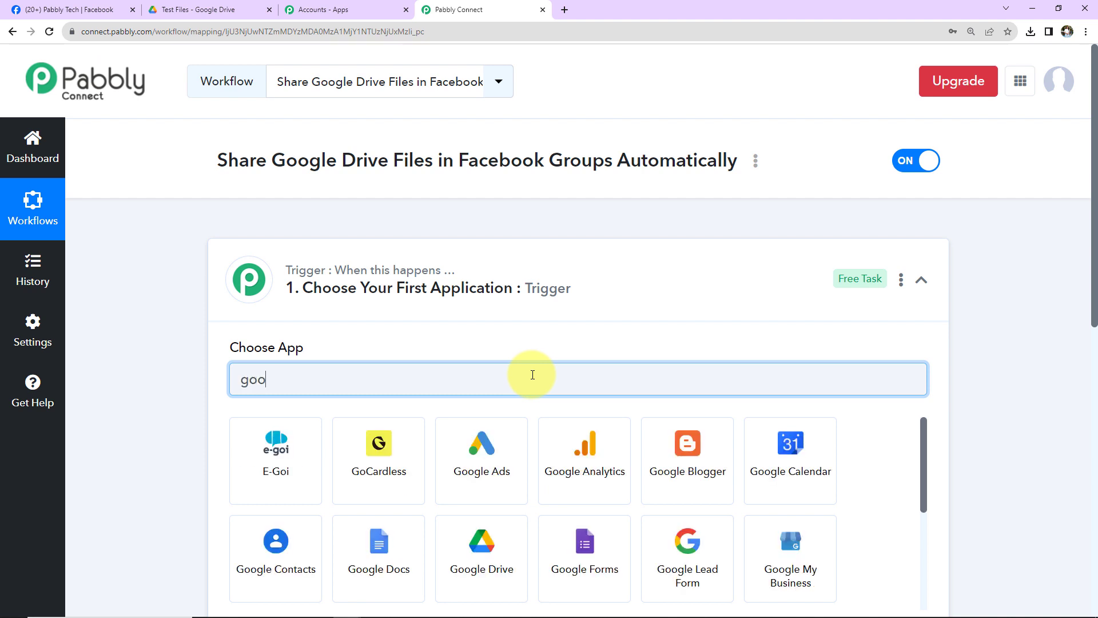
pyautogui.click(290, 536)
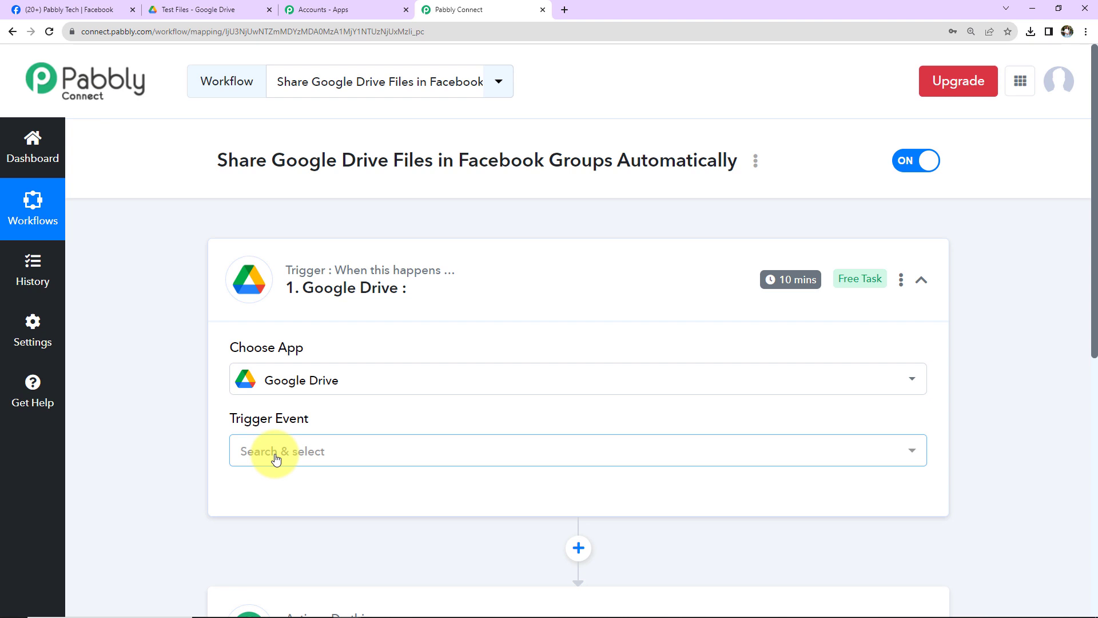
pyautogui.click(276, 456)
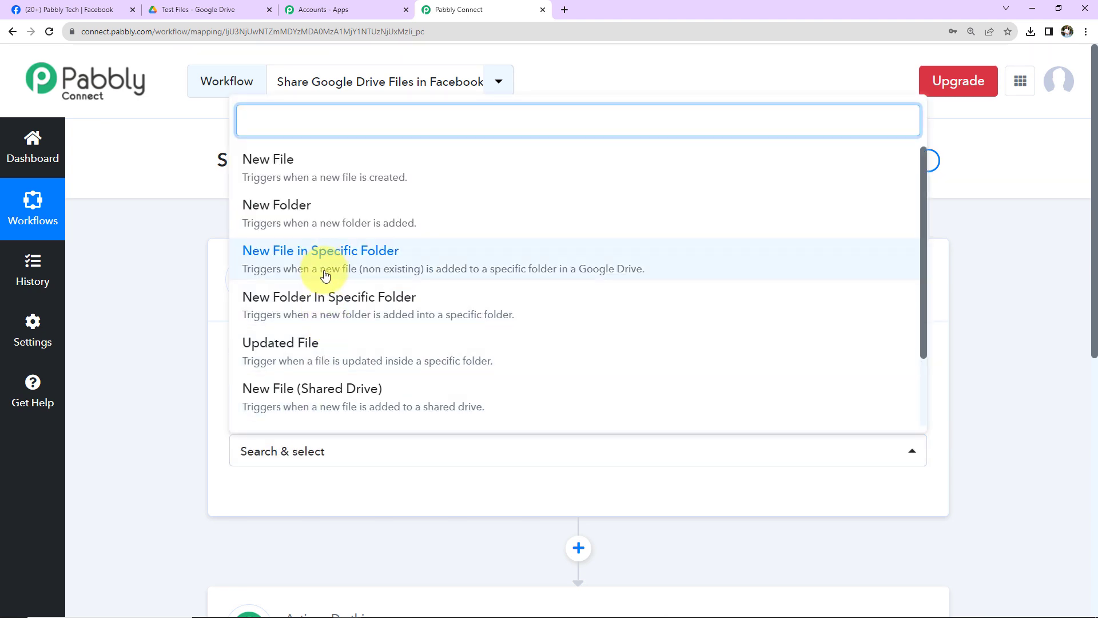
pyautogui.click(355, 263)
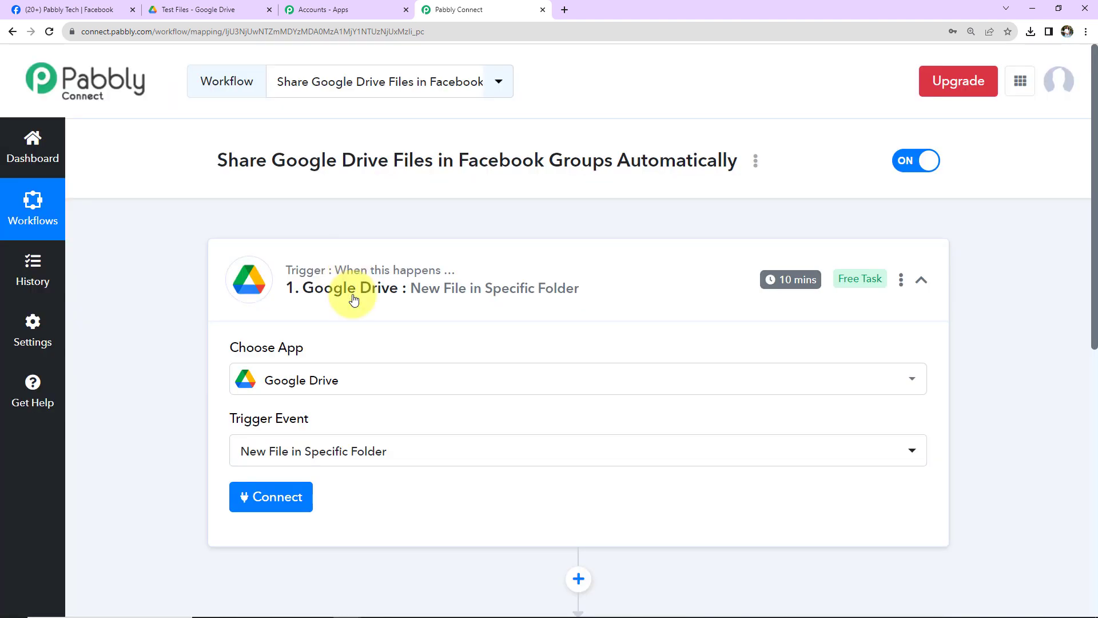
# Set the workflow's action to Facebook Groups with the event Post Message
pyautogui.scroll(-5, 353, 270)
pyautogui.click(339, 421)
pyautogui.click(320, 492)
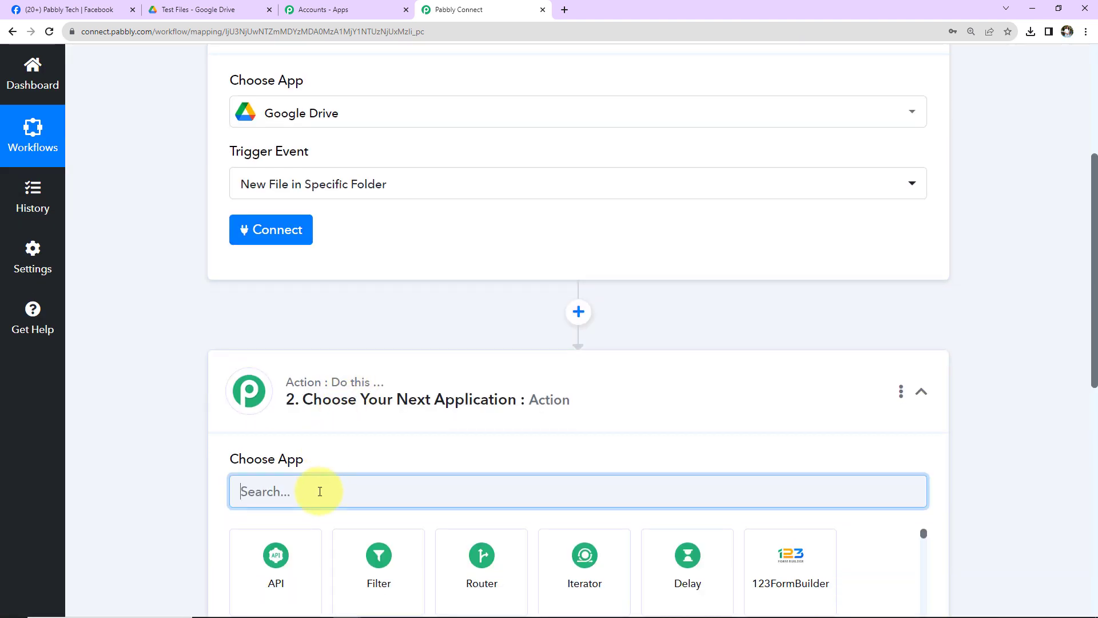
pyautogui.write('facebook')
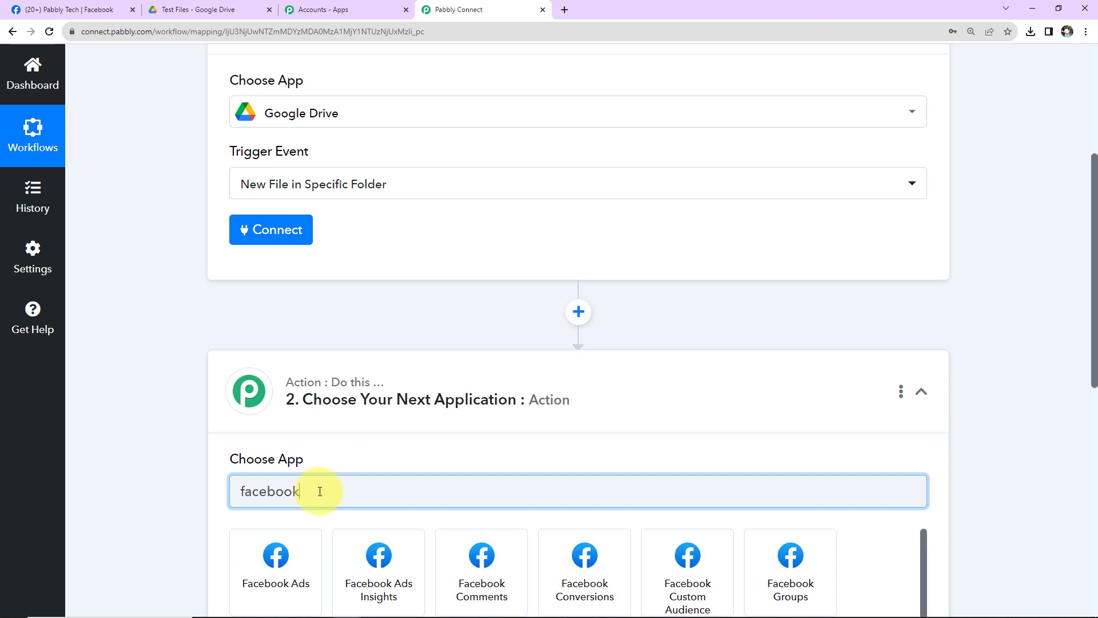
pyautogui.click(790, 563)
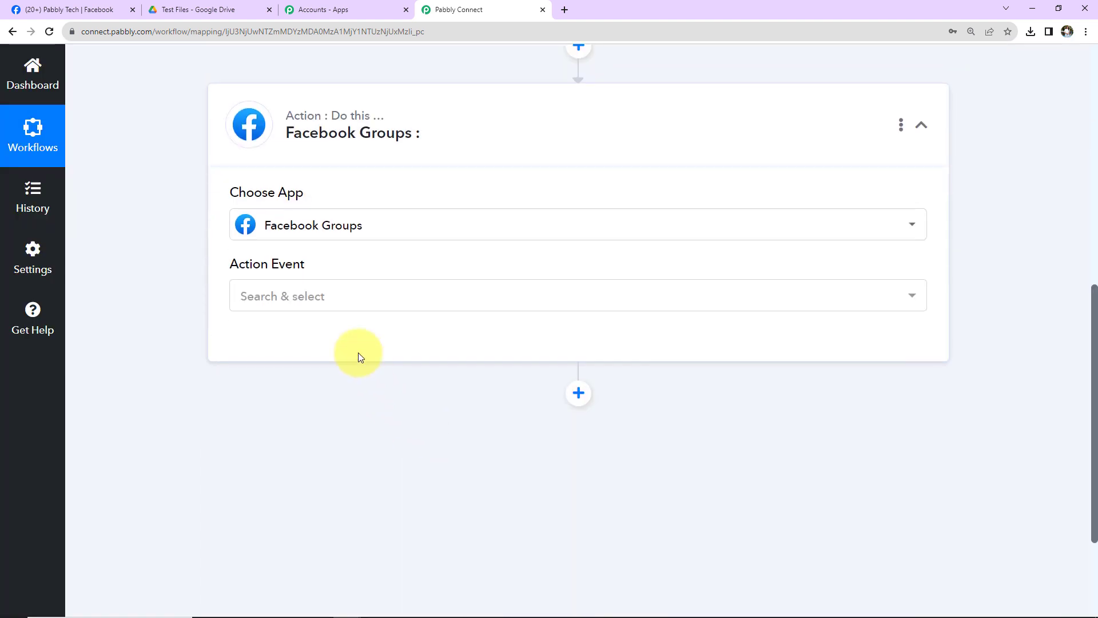
pyautogui.click(342, 303)
pyautogui.click(298, 383)
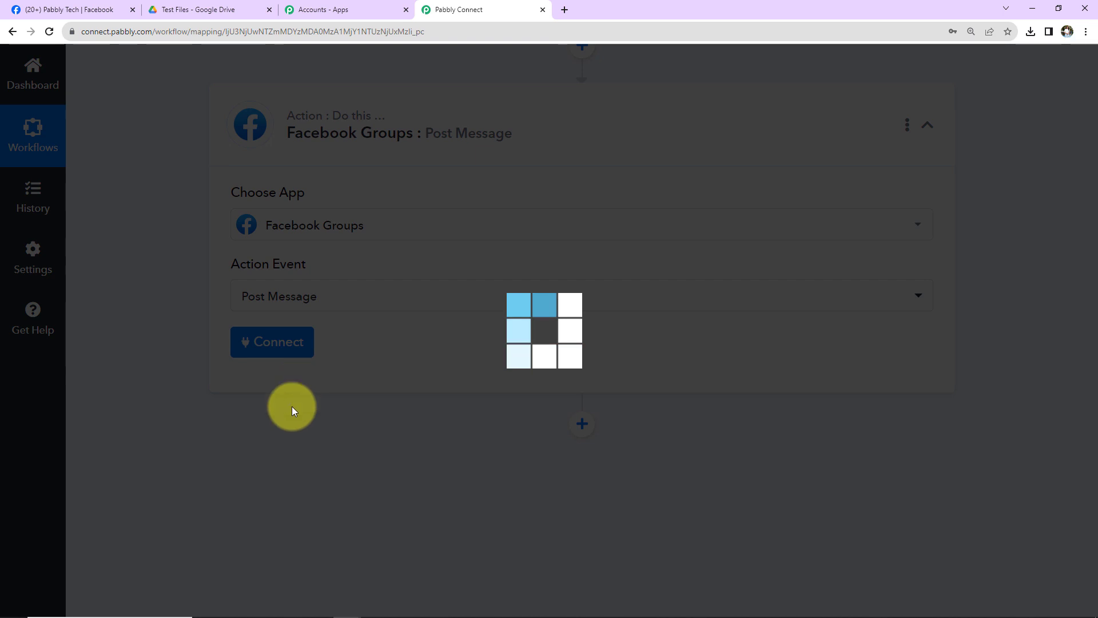
# Connect the Google Drive trigger through a new connection, signing in with the Google account and allowing Pabbly Connect Drive access
pyautogui.scroll(9, 287, 433)
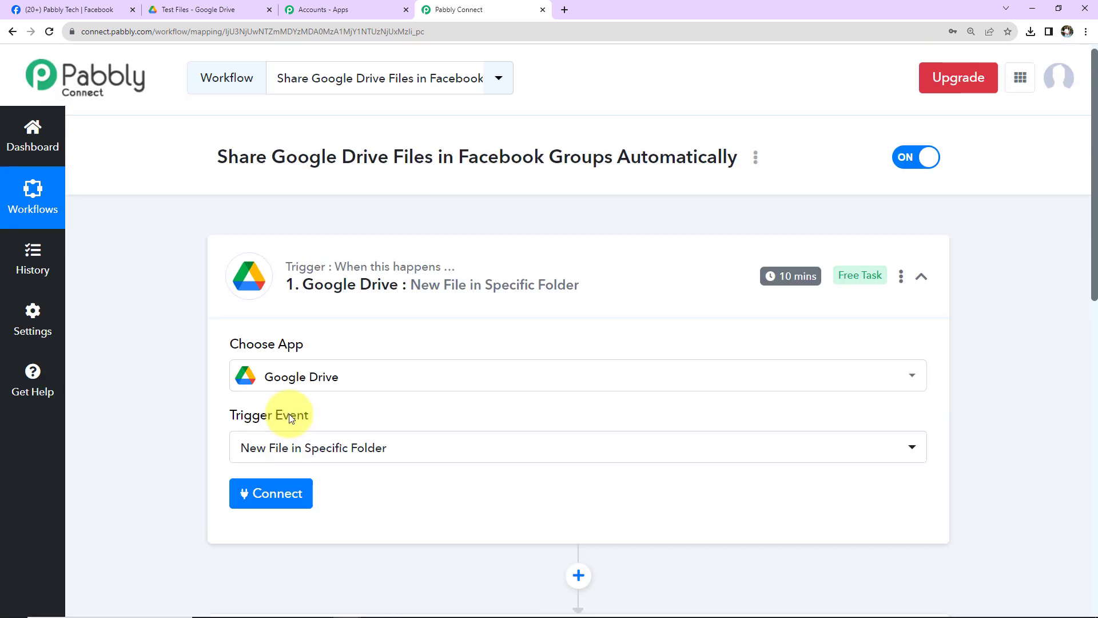
pyautogui.scroll(-7, 338, 362)
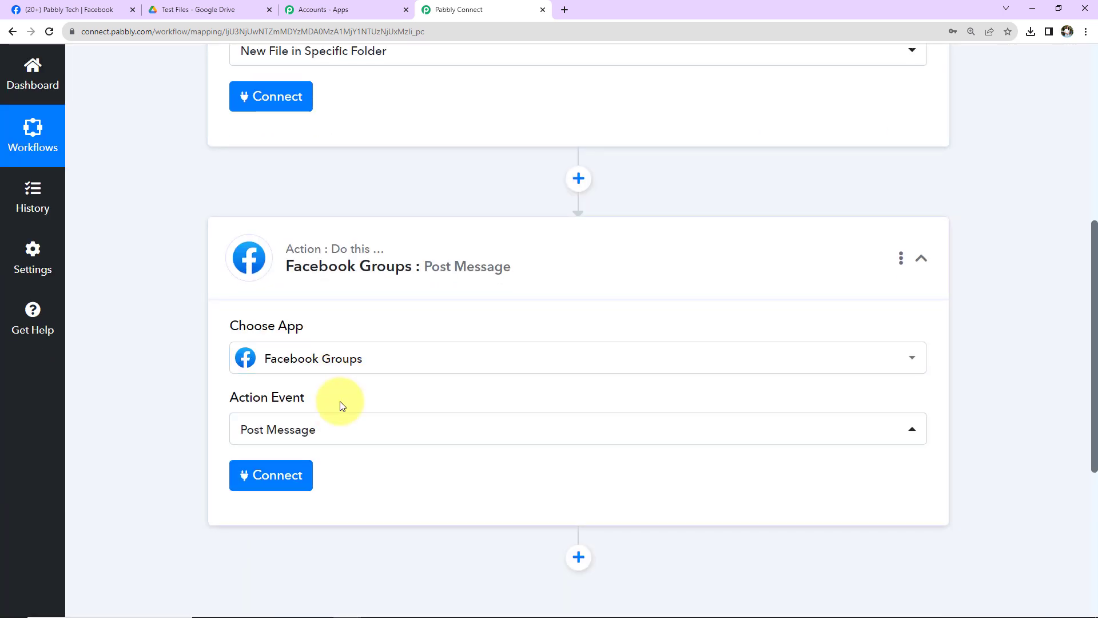
pyautogui.scroll(7, 342, 405)
pyautogui.click(314, 499)
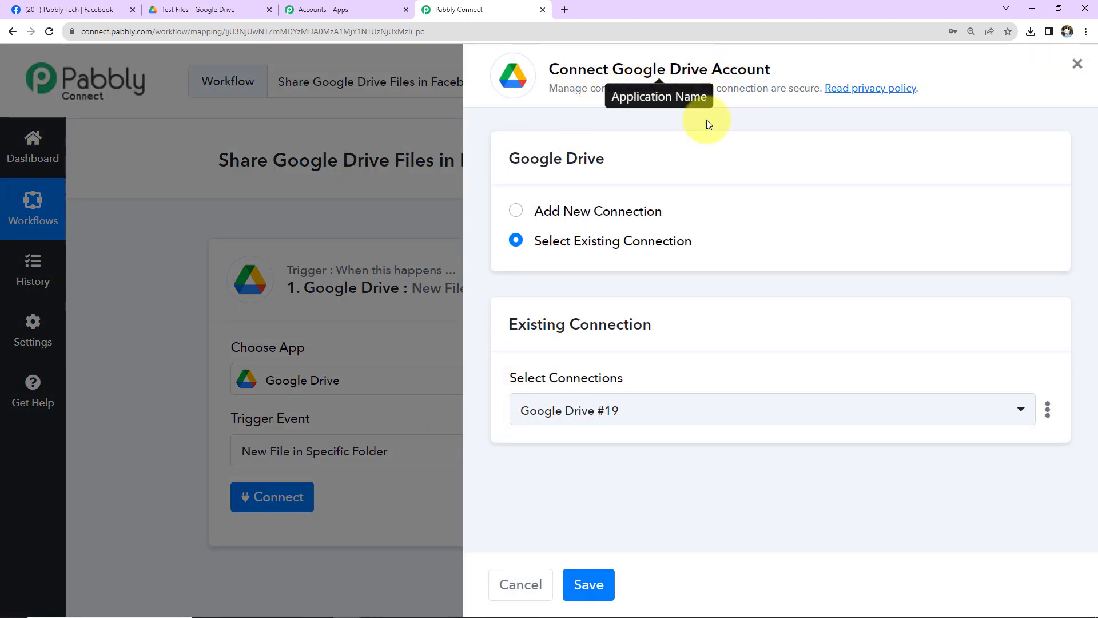
pyautogui.click(517, 211)
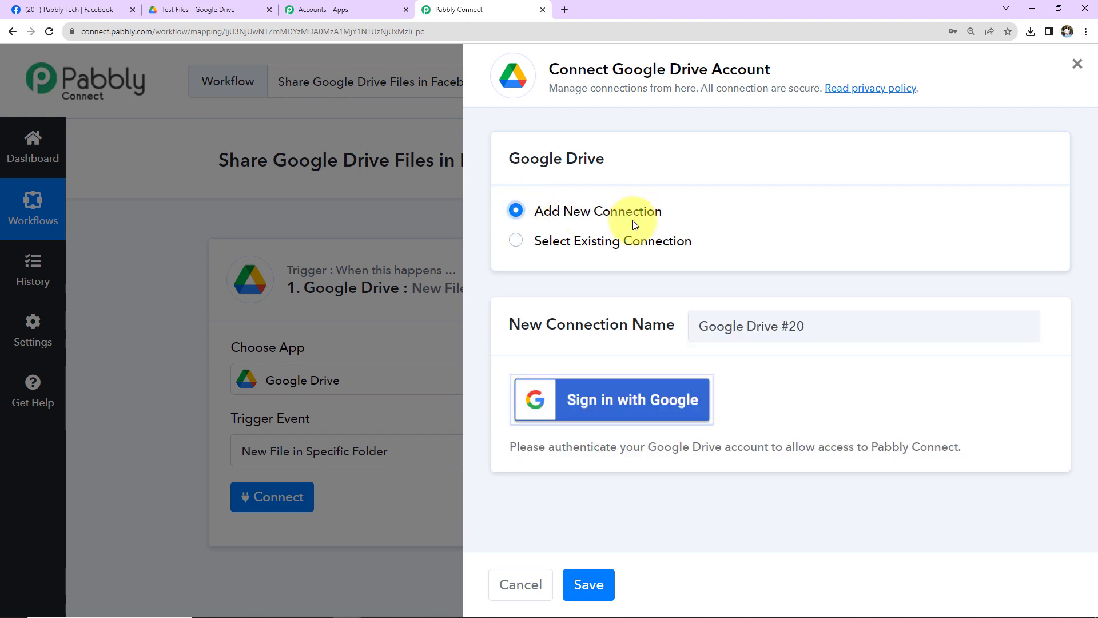
pyautogui.click(646, 414)
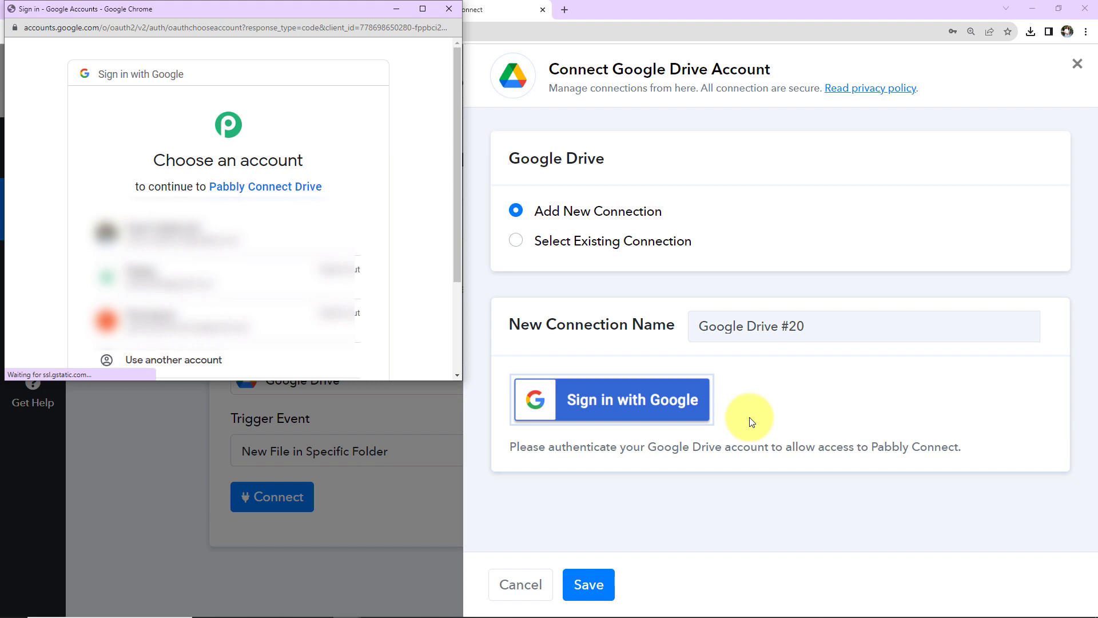
pyautogui.click(291, 236)
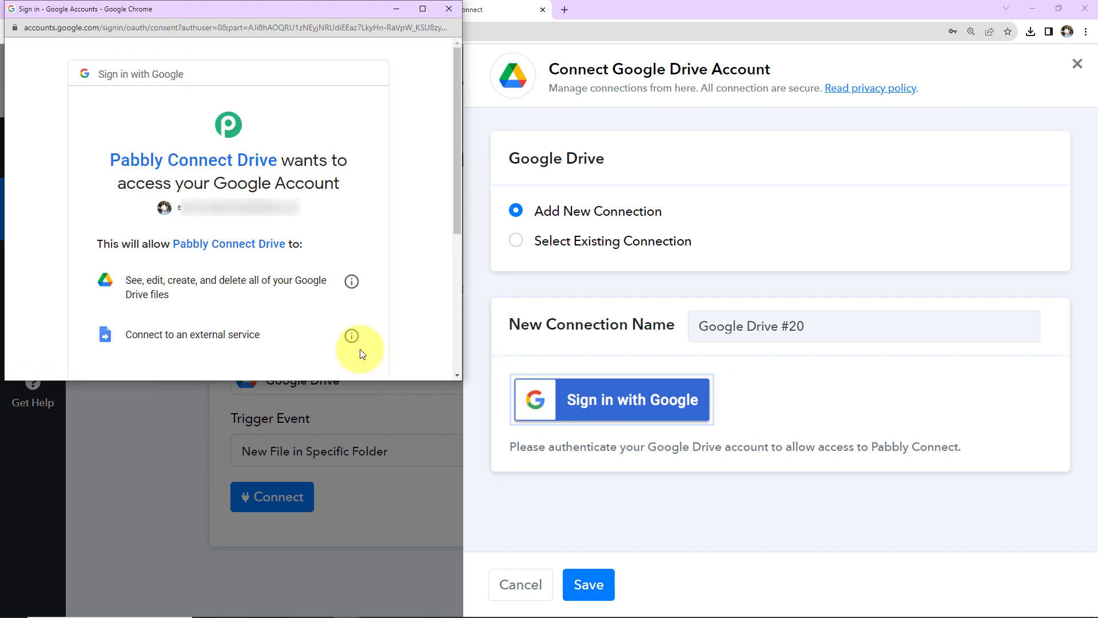
pyautogui.scroll(-5, 331, 299)
pyautogui.click(318, 286)
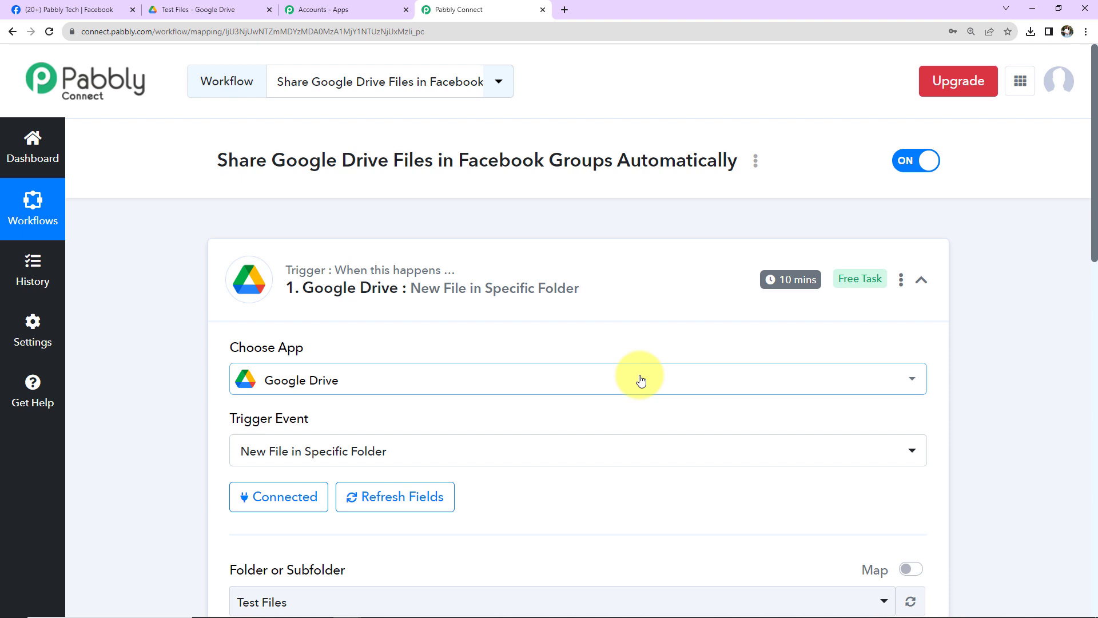
# Check the trigger's folder setting and open the Test Files folder in Google Drive
pyautogui.scroll(-5, 641, 381)
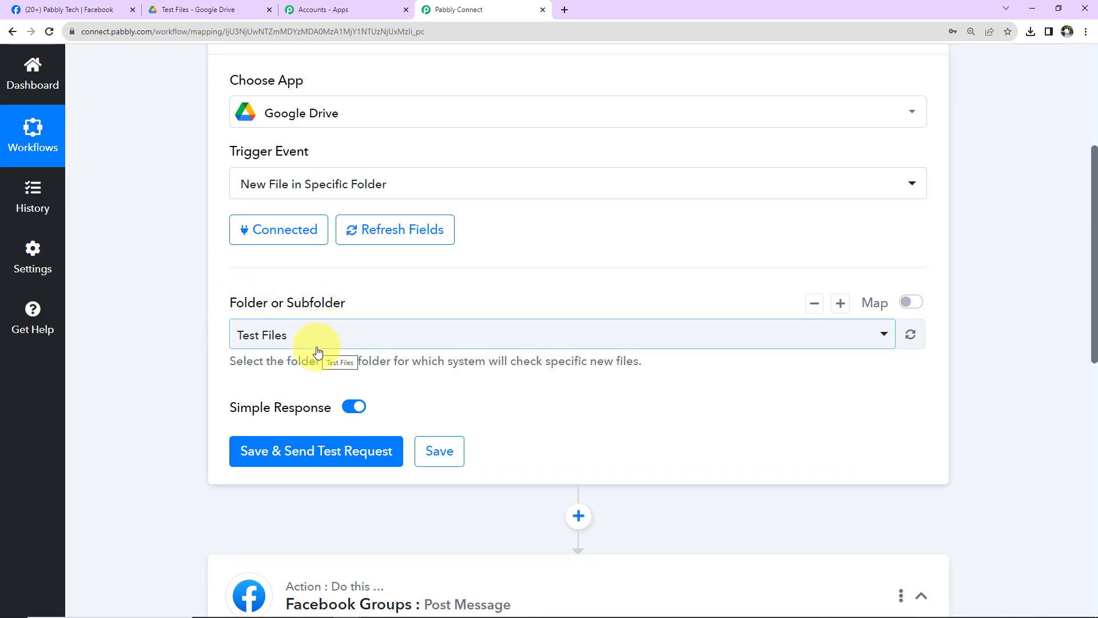
pyautogui.scroll(-1, 795, 261)
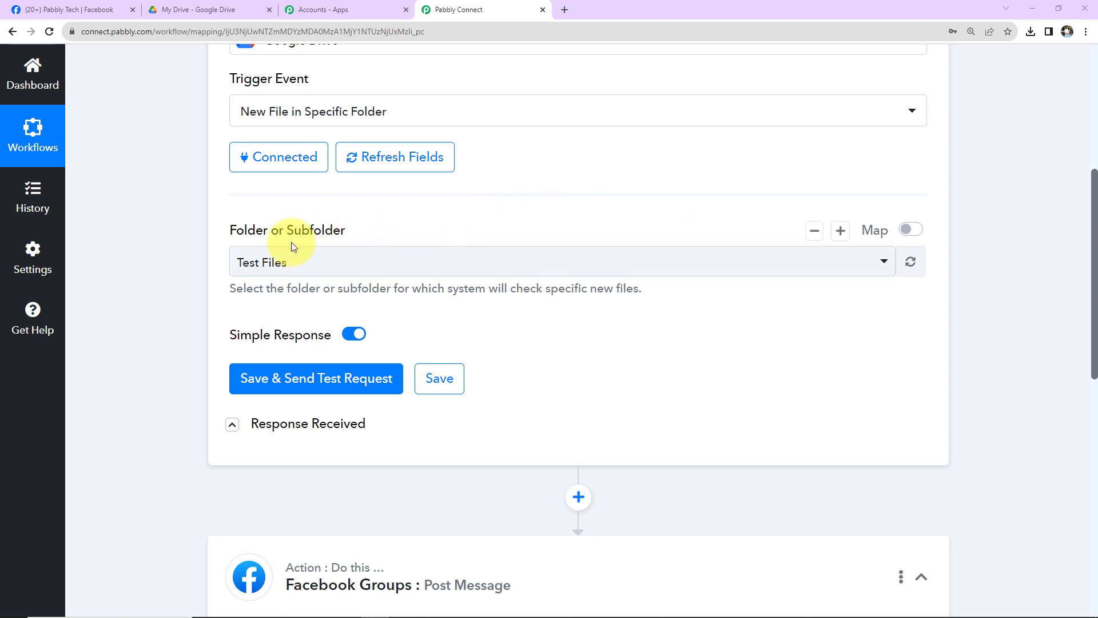
pyautogui.click(204, 14)
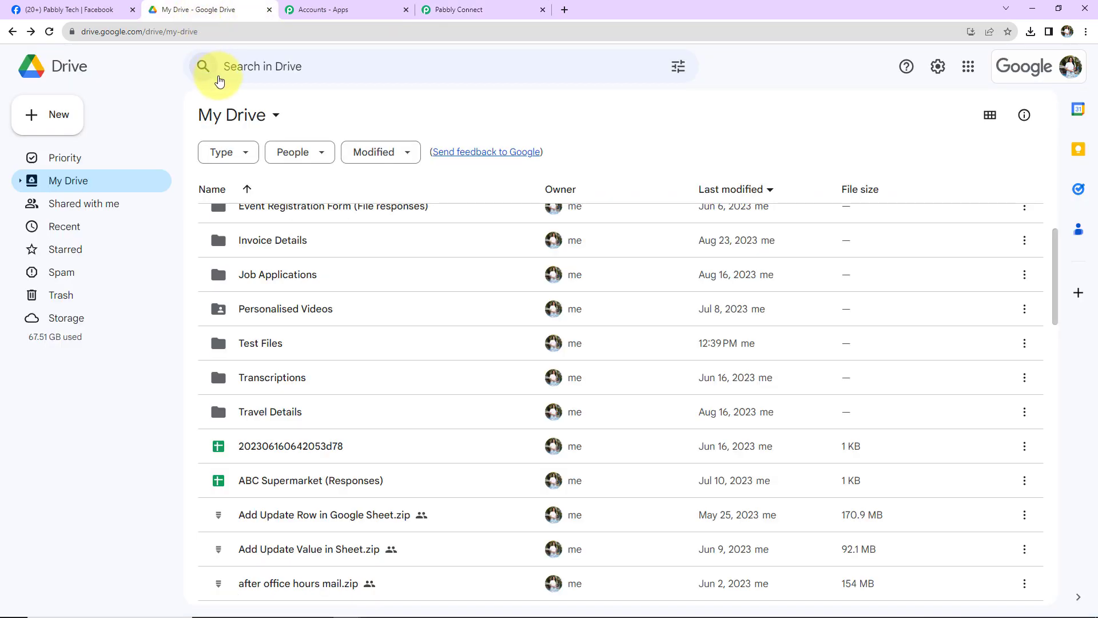
pyautogui.doubleClick(257, 344)
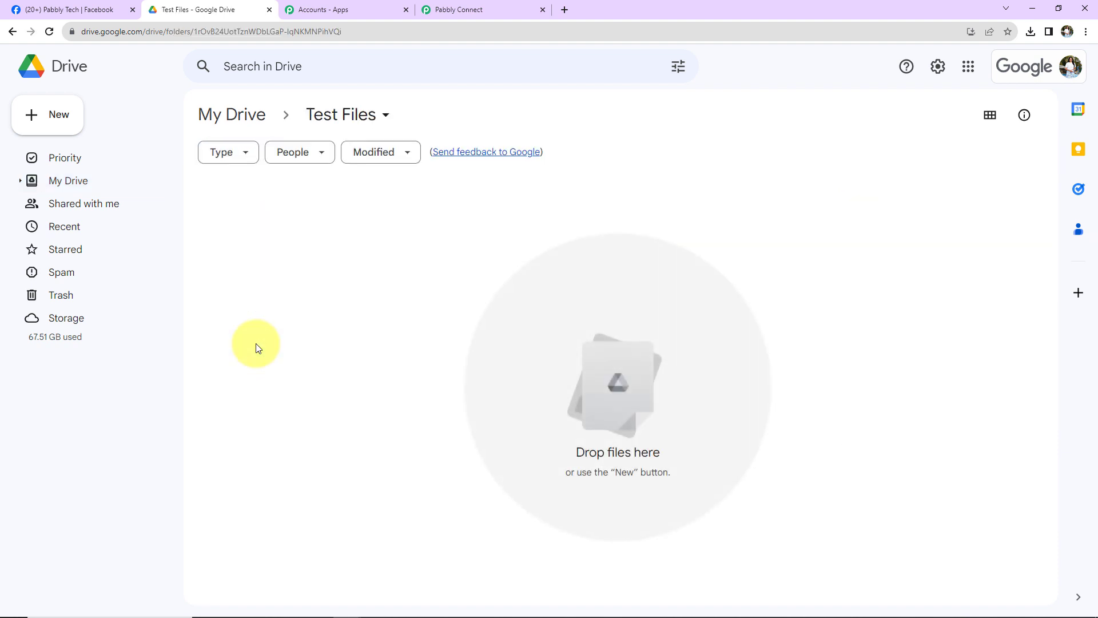
# Change the Test Files folder's general access to Anyone with the link
pyautogui.click(387, 118)
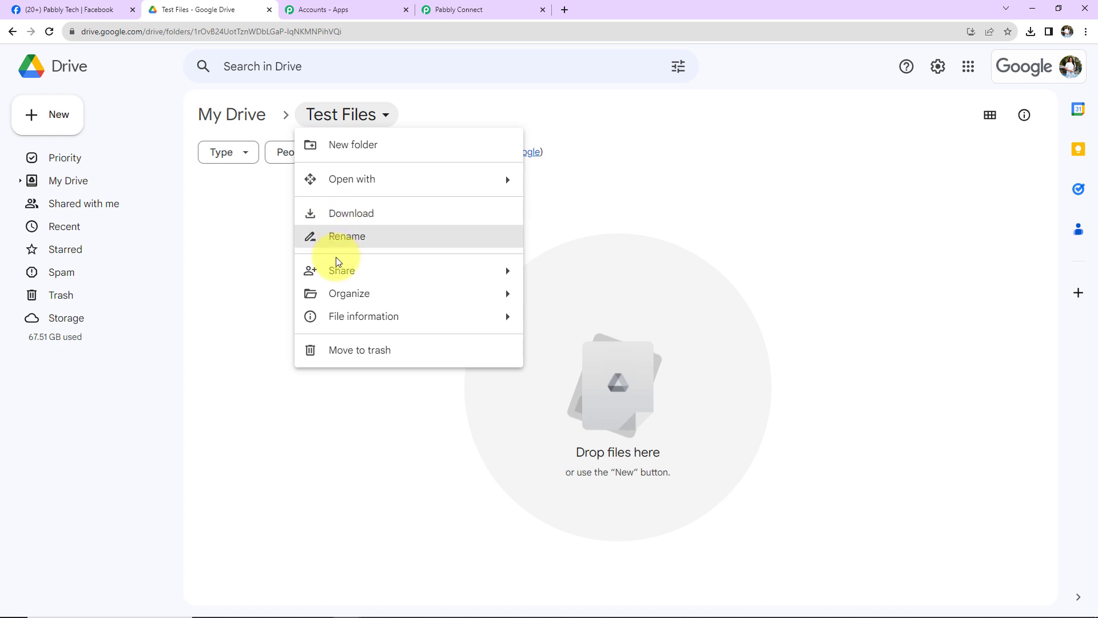
pyautogui.moveTo(336, 273)
pyautogui.click(592, 277)
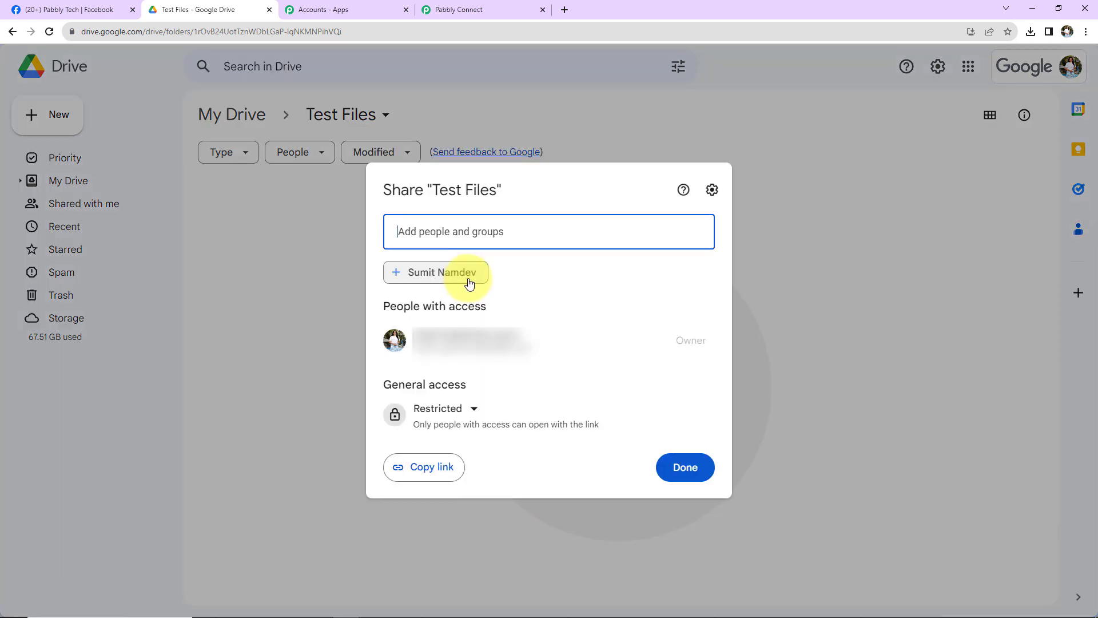
pyautogui.click(436, 409)
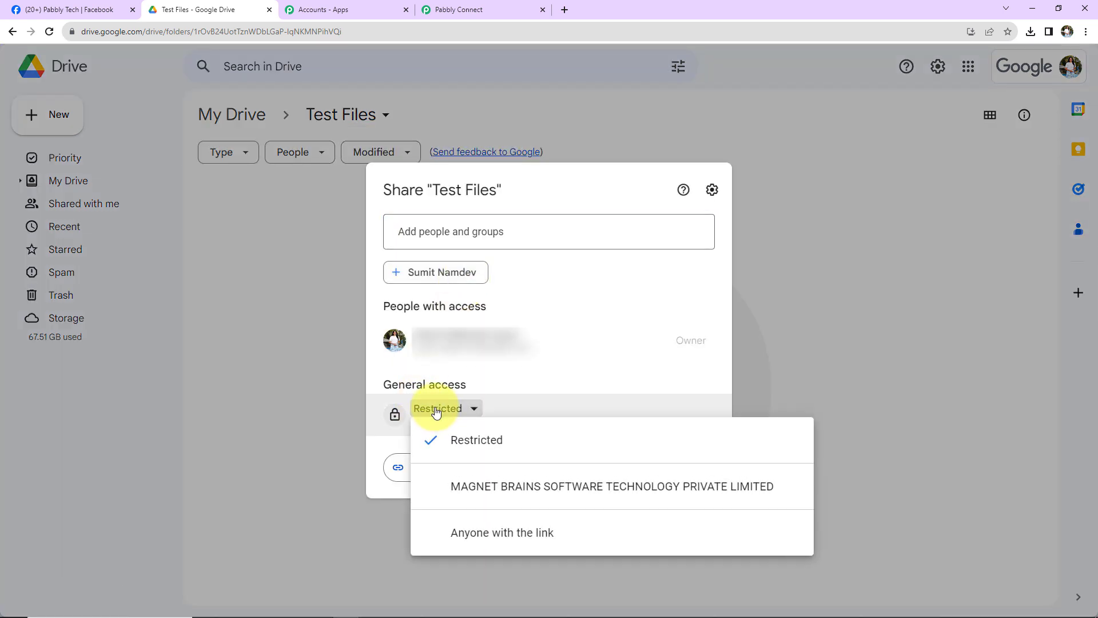
pyautogui.click(459, 546)
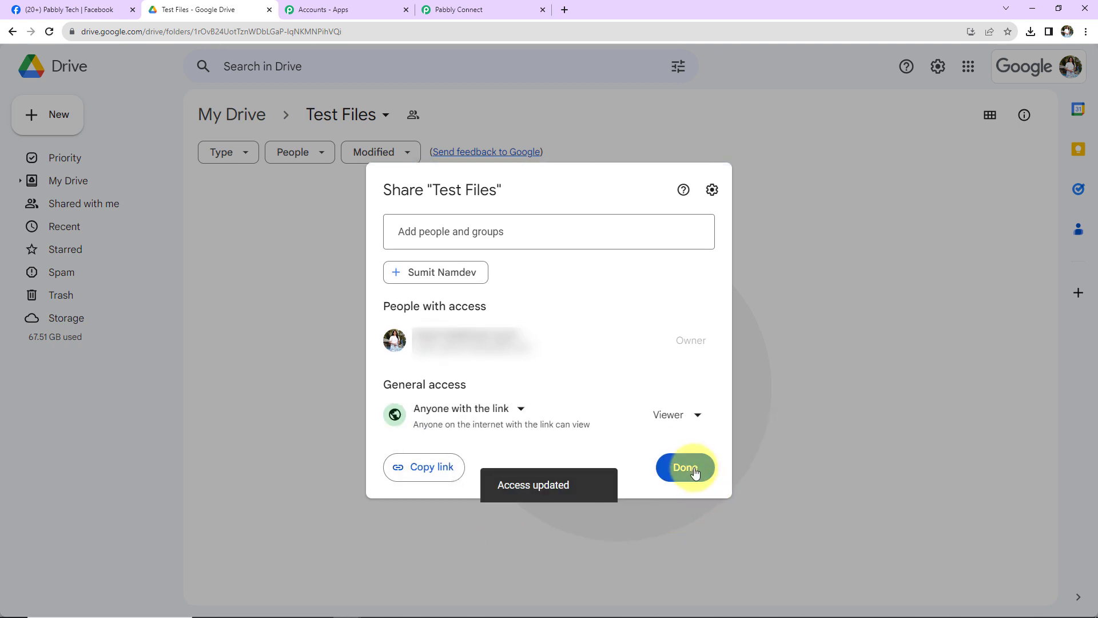
pyautogui.click(694, 467)
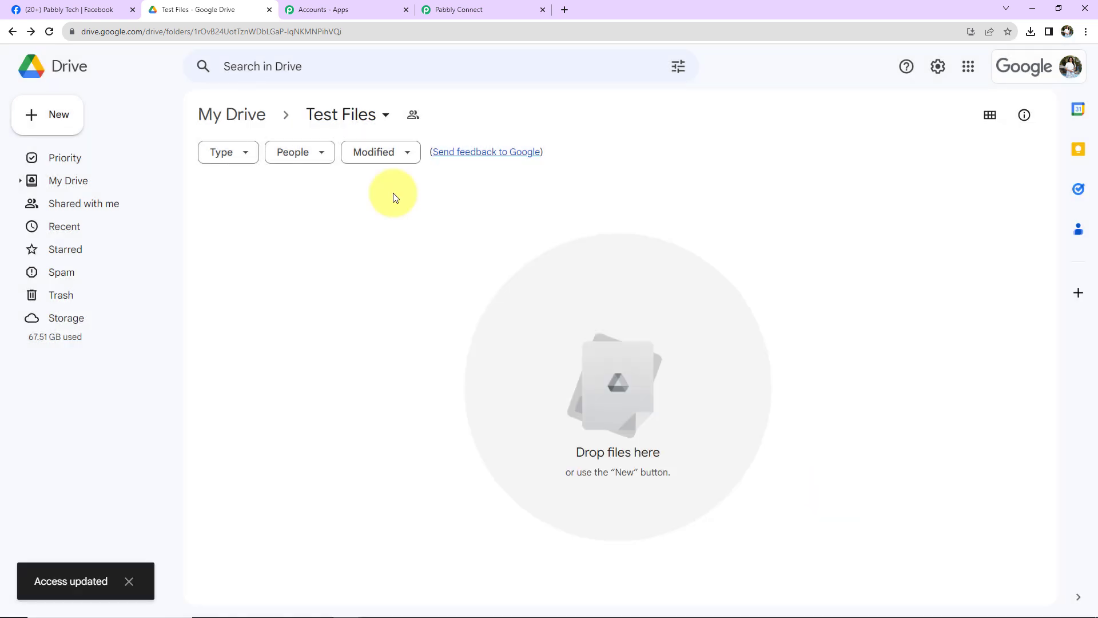
# Upload the Pabbly-Property-brochure file from Downloads into the Test Files folder
pyautogui.click(59, 114)
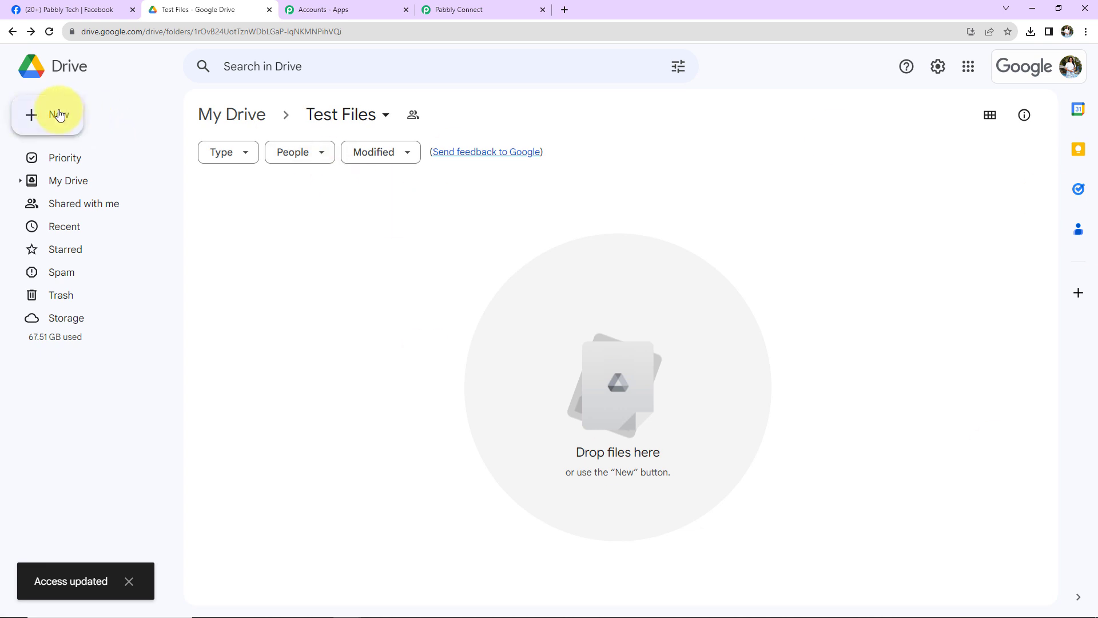
pyautogui.click(72, 124)
pyautogui.click(69, 128)
pyautogui.click(1094, 259)
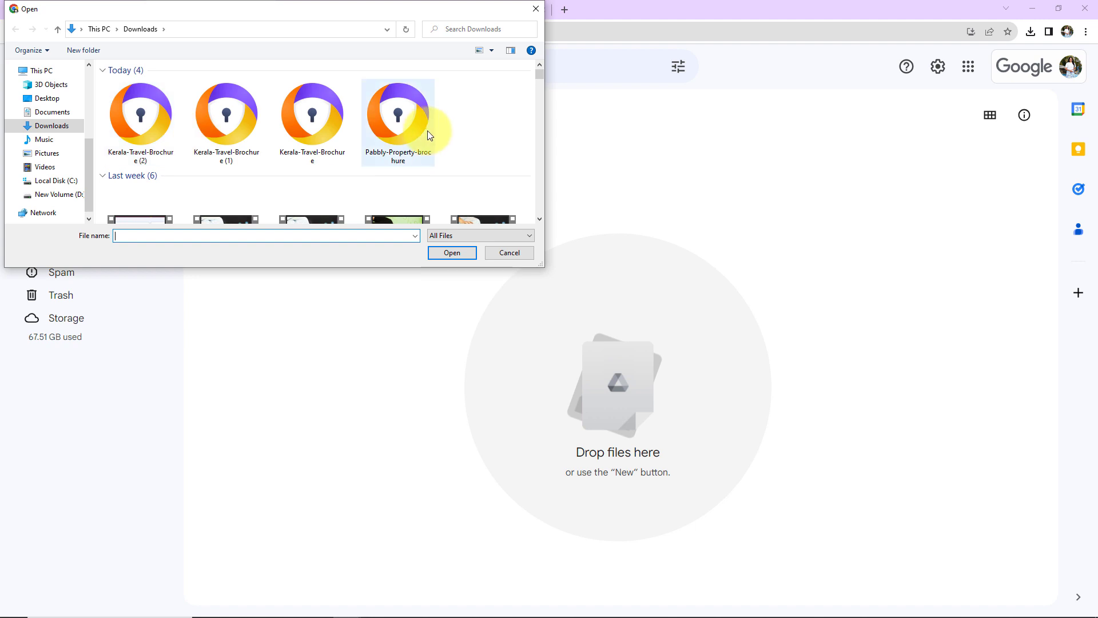
pyautogui.click(401, 126)
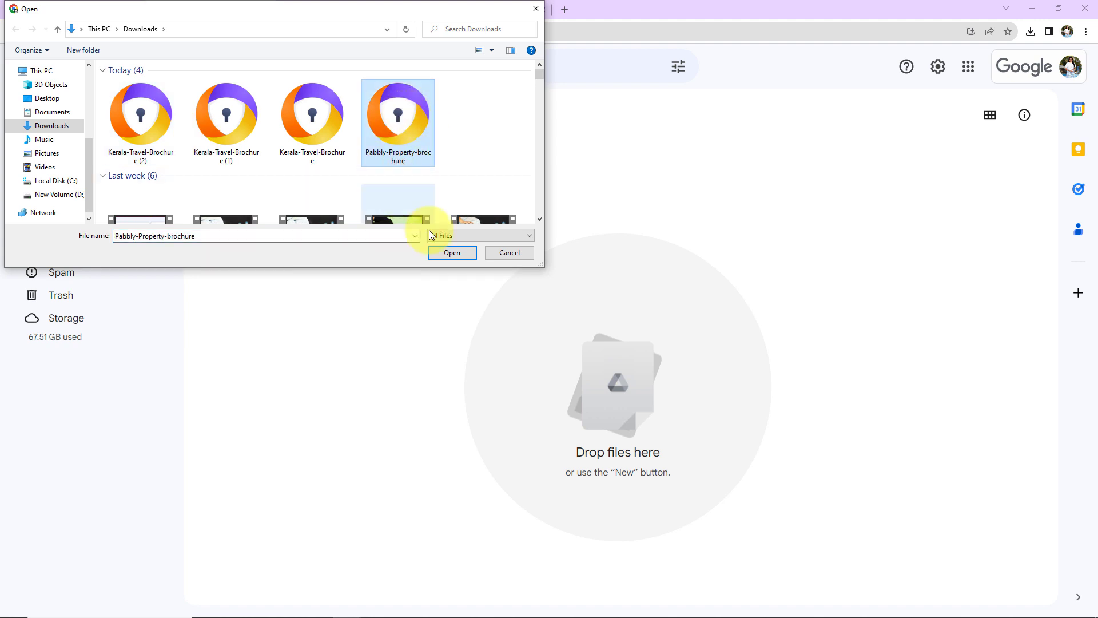
pyautogui.click(441, 254)
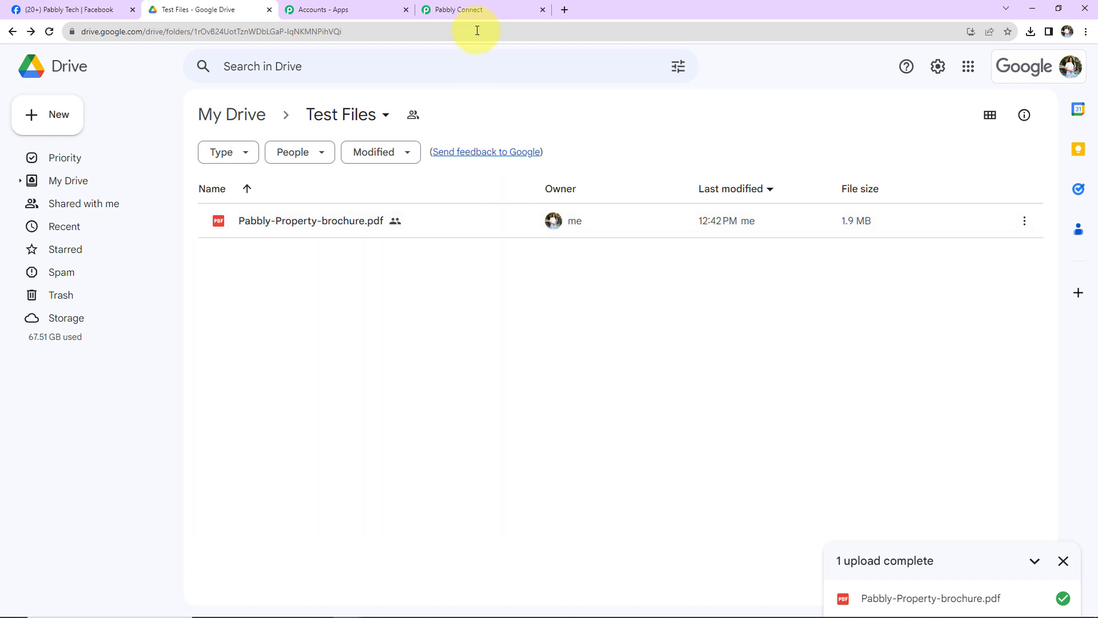
# Switch to Pabbly Connect, then save the Google Drive trigger for the Test Files folder and send a test request
pyautogui.click(472, 9)
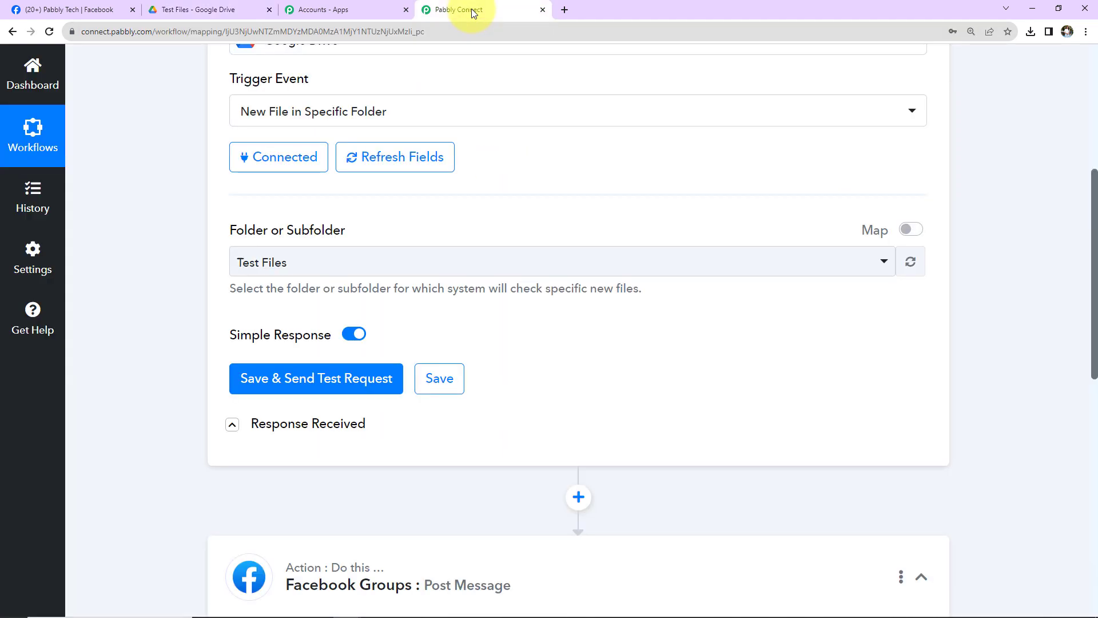
pyautogui.click(319, 379)
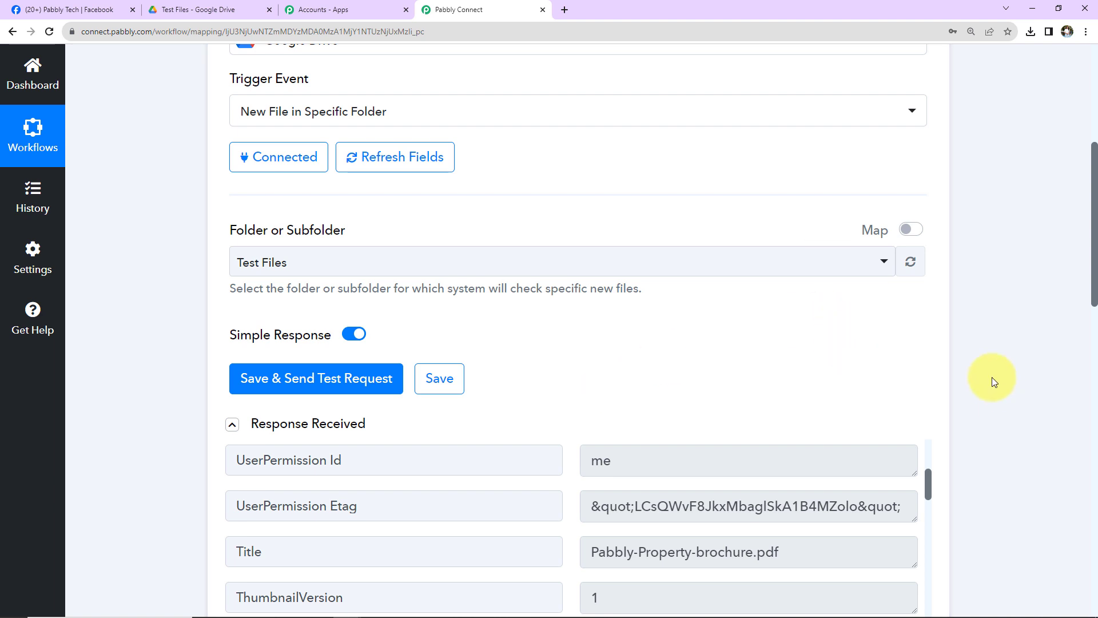
pyautogui.scroll(-4, 992, 377)
pyautogui.scroll(6, 735, 368)
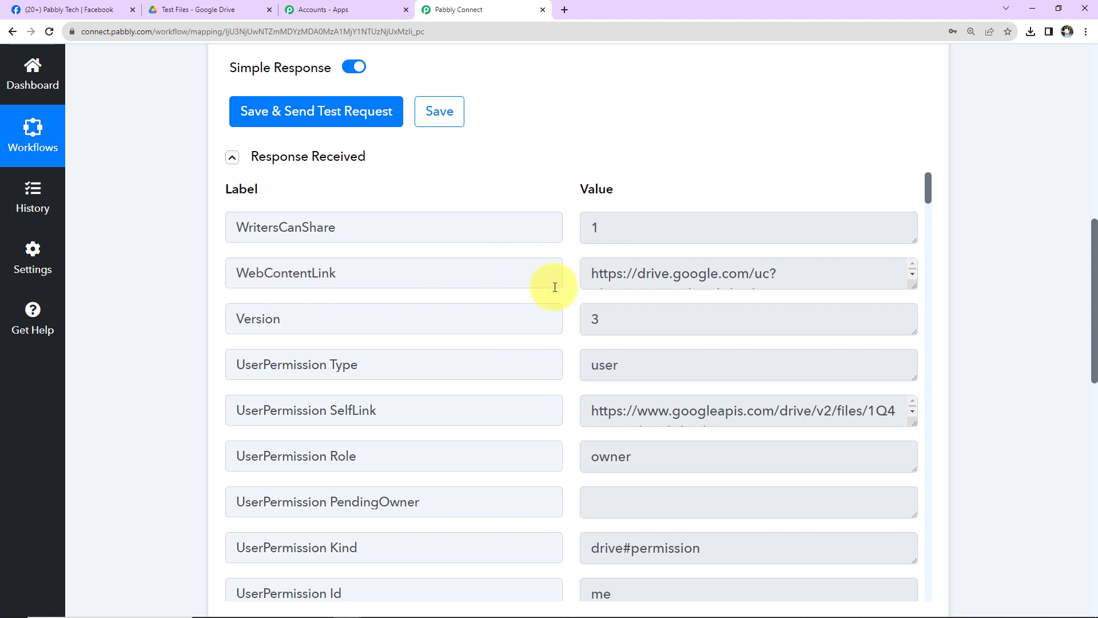
# Examine the trigger response for the file's WebContentLink, Title, permissions, OriginalFilename and MimeType
pyautogui.moveTo(913, 286); pyautogui.dragTo(923, 337)
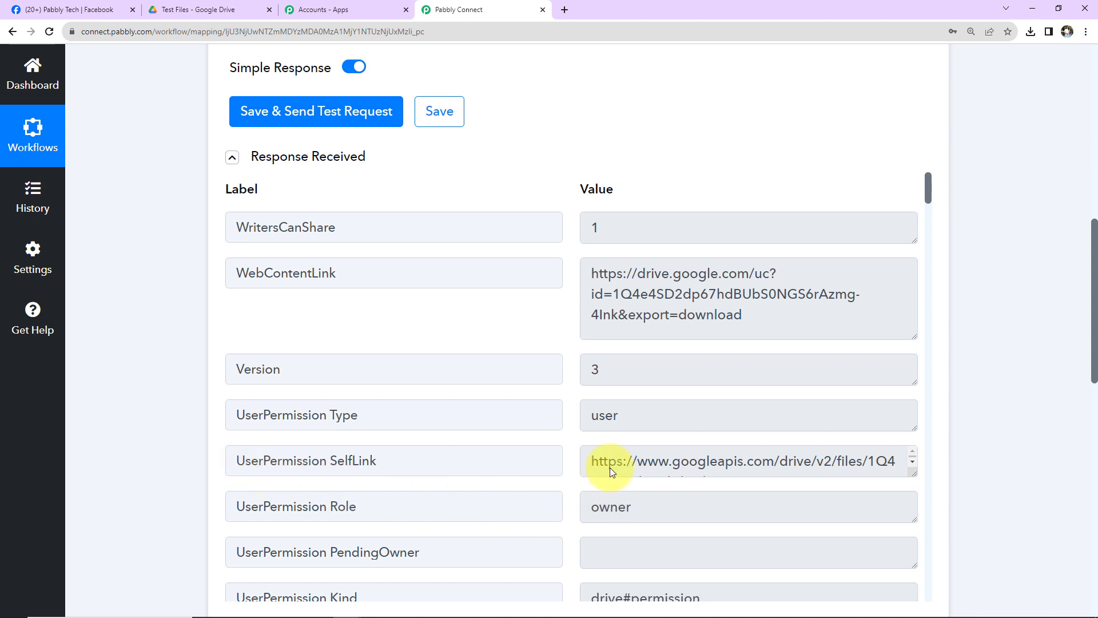
pyautogui.scroll(-1, 675, 460)
pyautogui.scroll(-7, 664, 504)
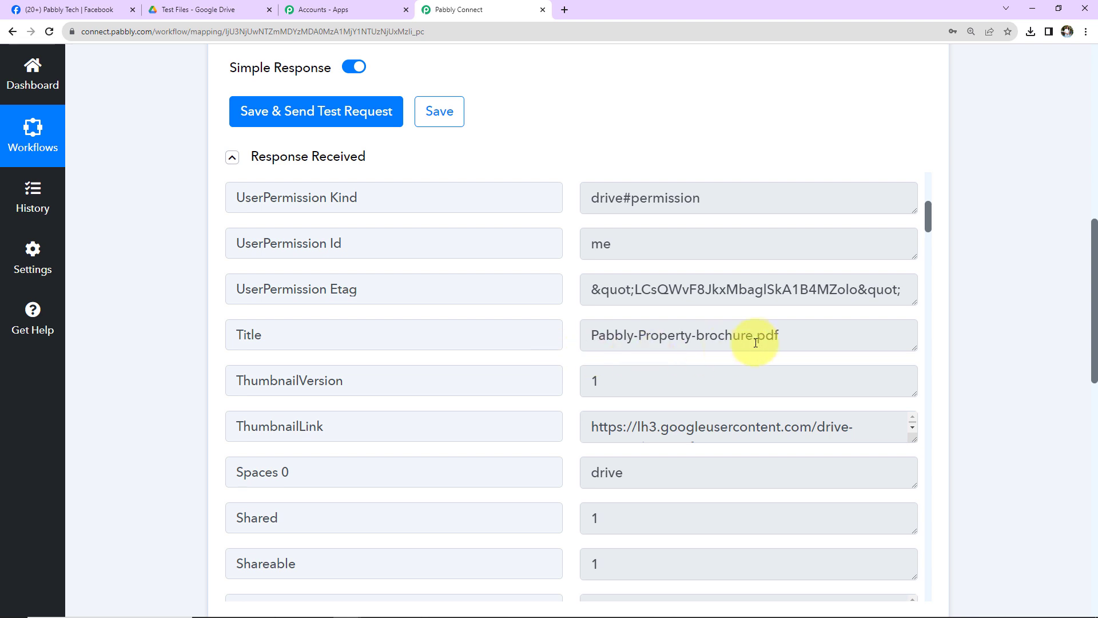
pyautogui.scroll(-3, 736, 476)
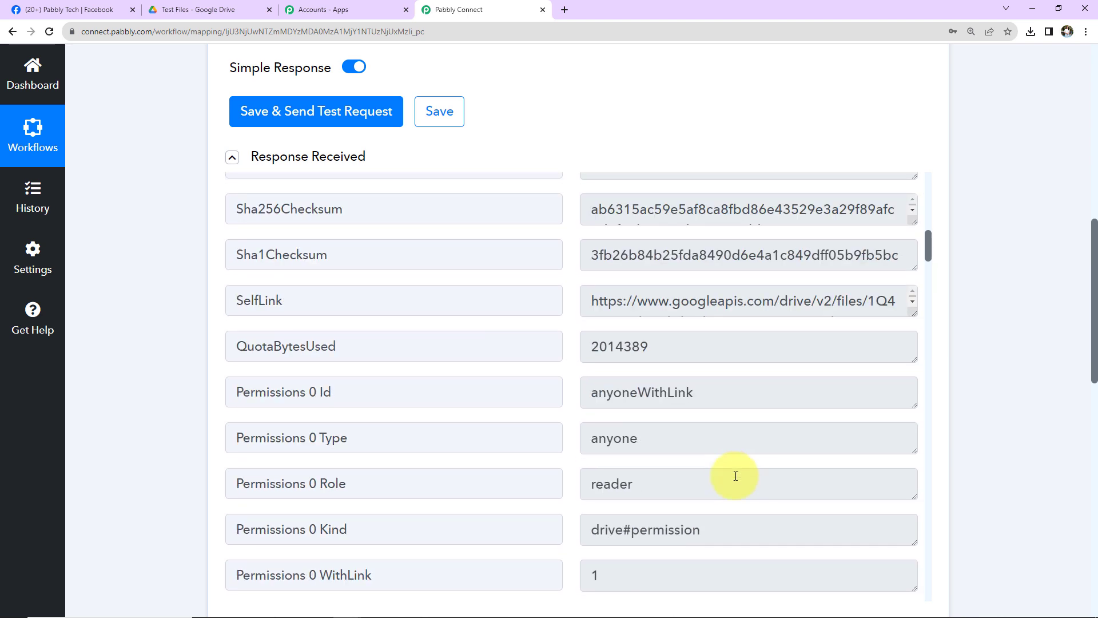
pyautogui.scroll(-3, 735, 476)
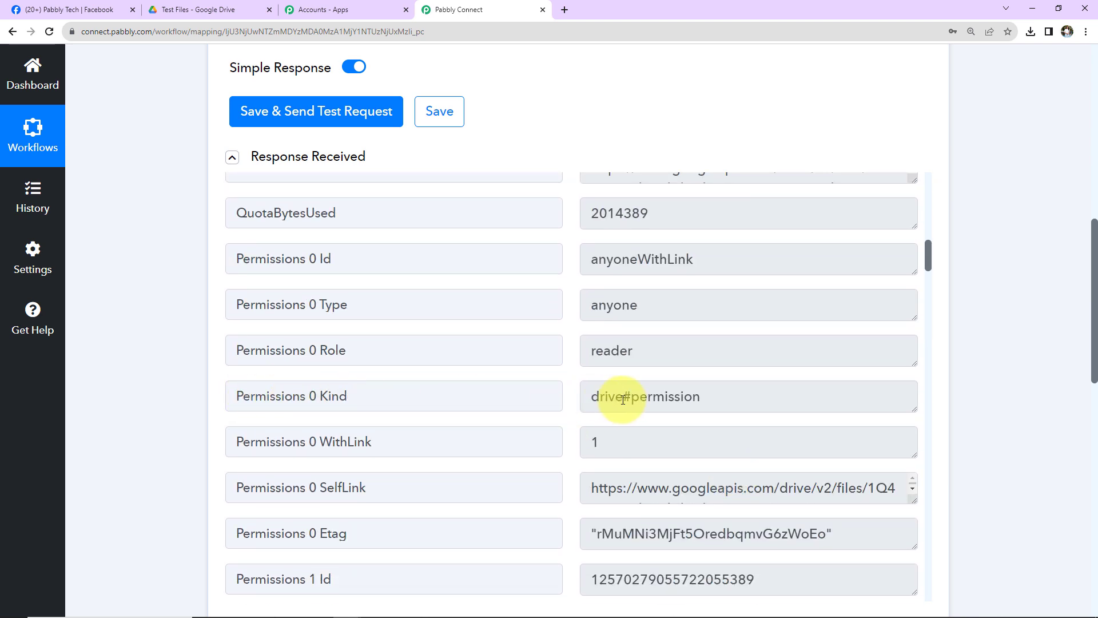
pyautogui.scroll(-9, 627, 399)
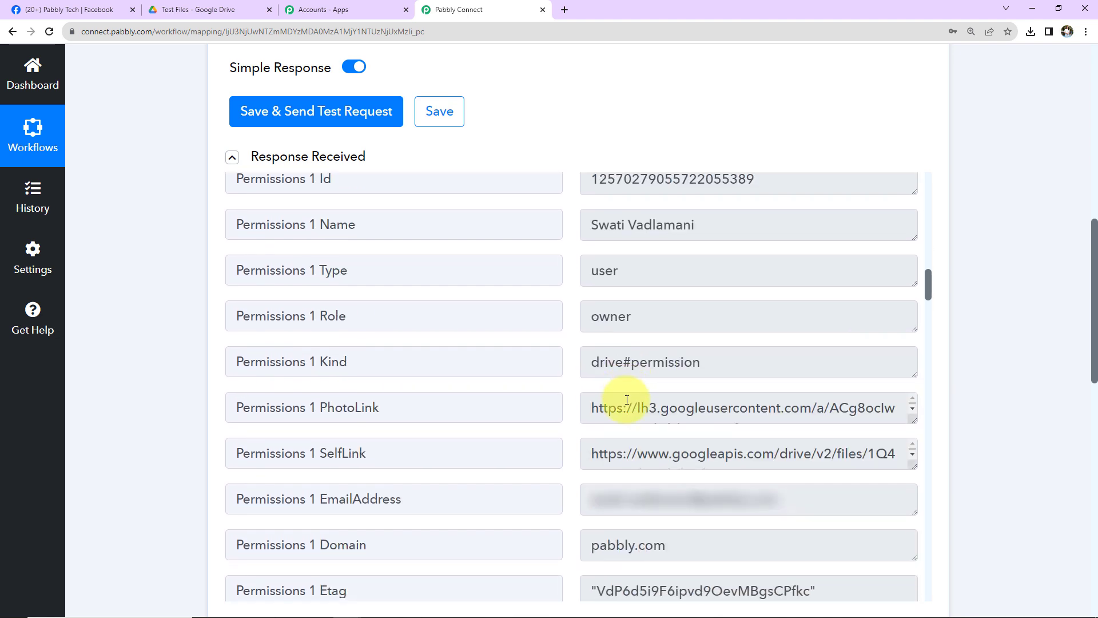
pyautogui.scroll(-10, 627, 399)
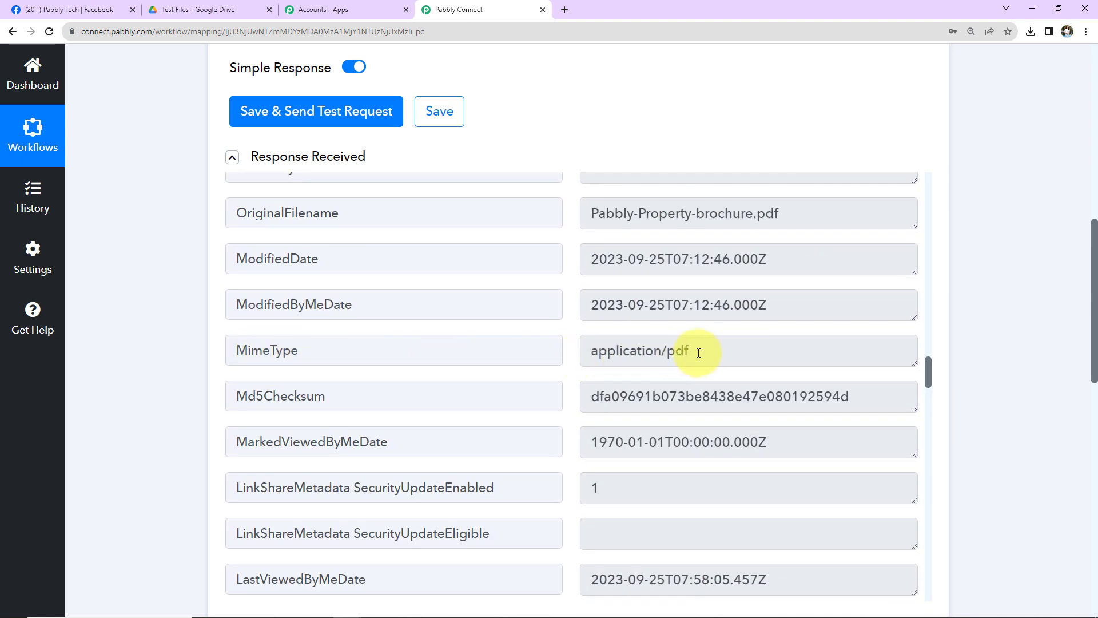
pyautogui.scroll(-5, 699, 439)
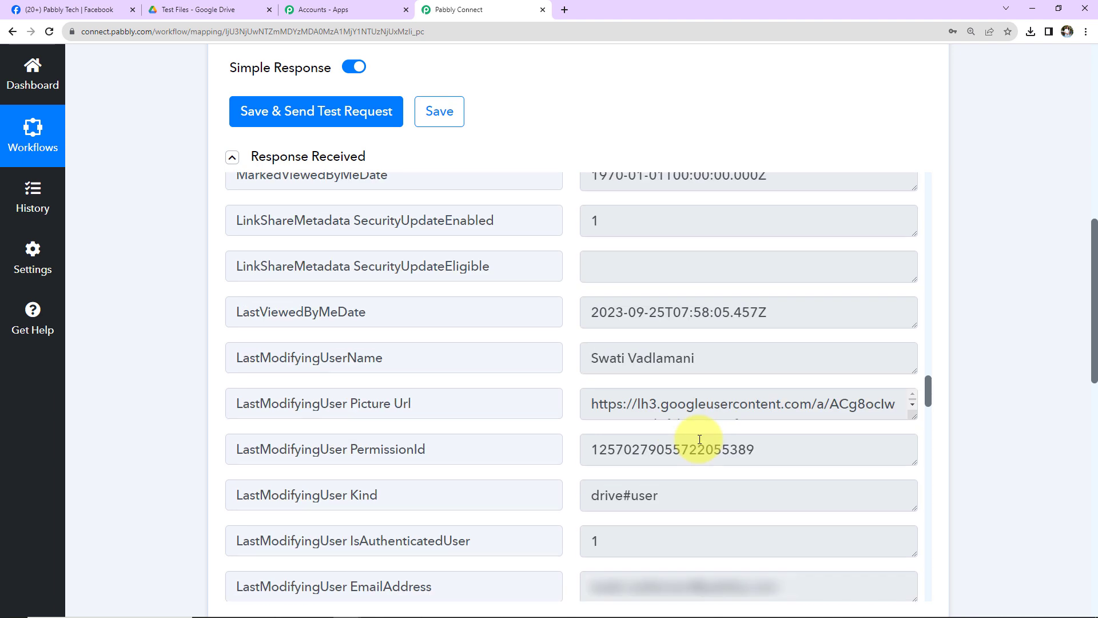
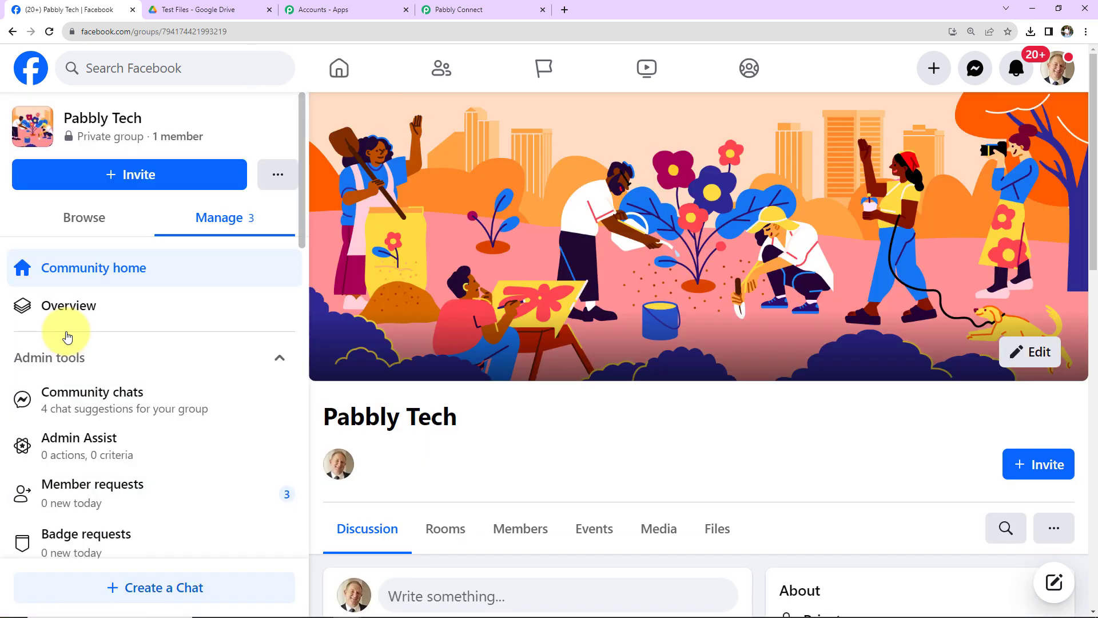
# Set the Facebook group to Pabbly Tech and draft a message announcing a new 'Test Files' upload with File Name, File URL and File Type lines
pyautogui.click(439, 8)
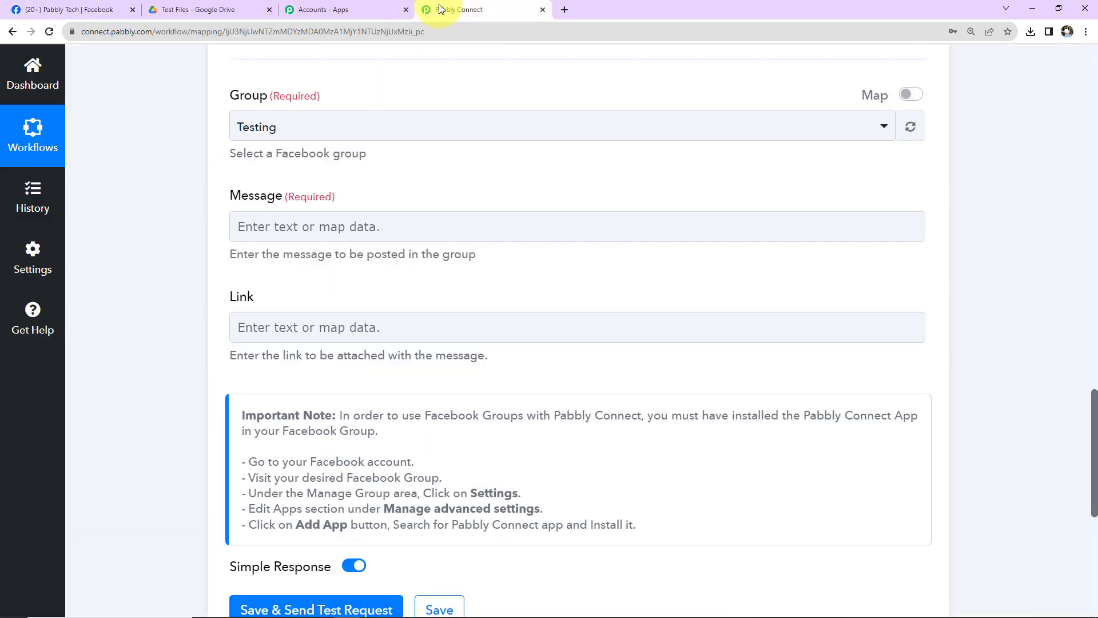
pyautogui.click(302, 126)
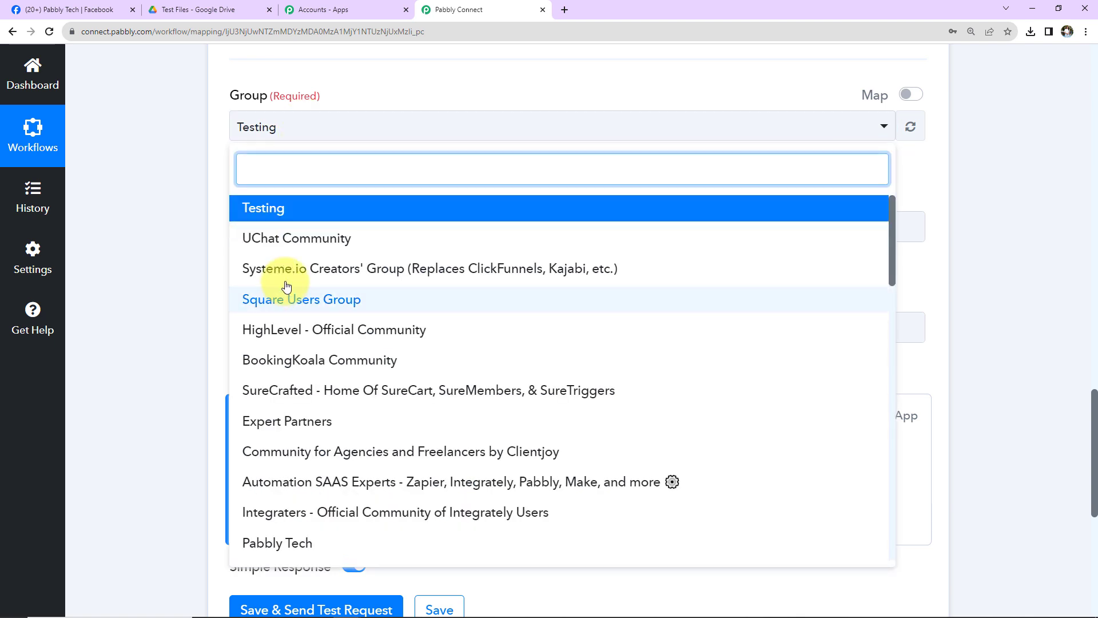
pyautogui.click(290, 543)
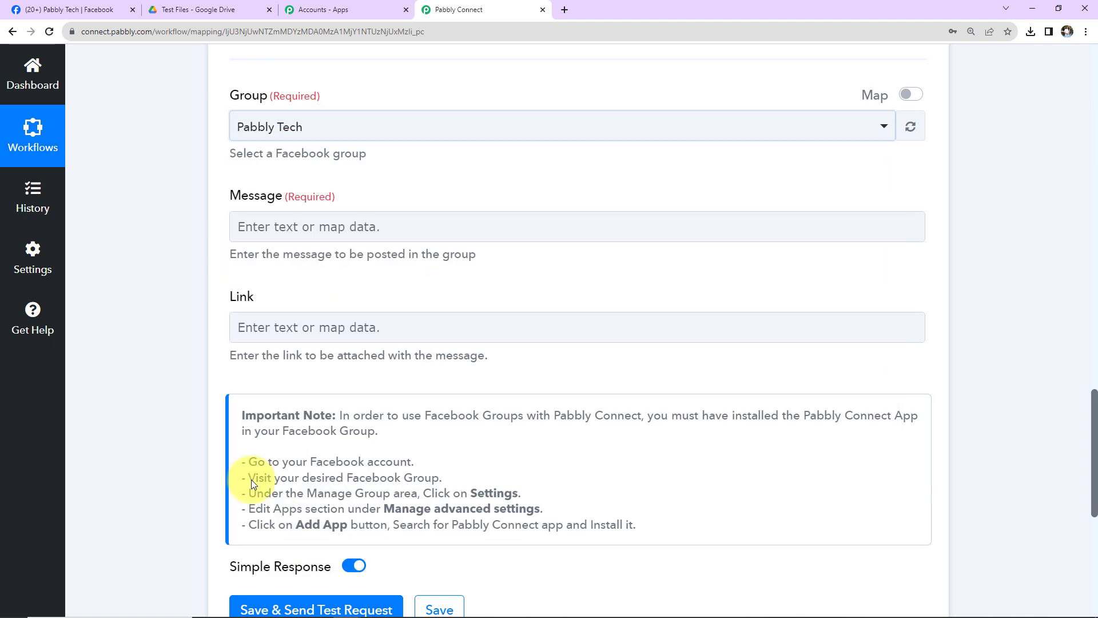
pyautogui.click(311, 230)
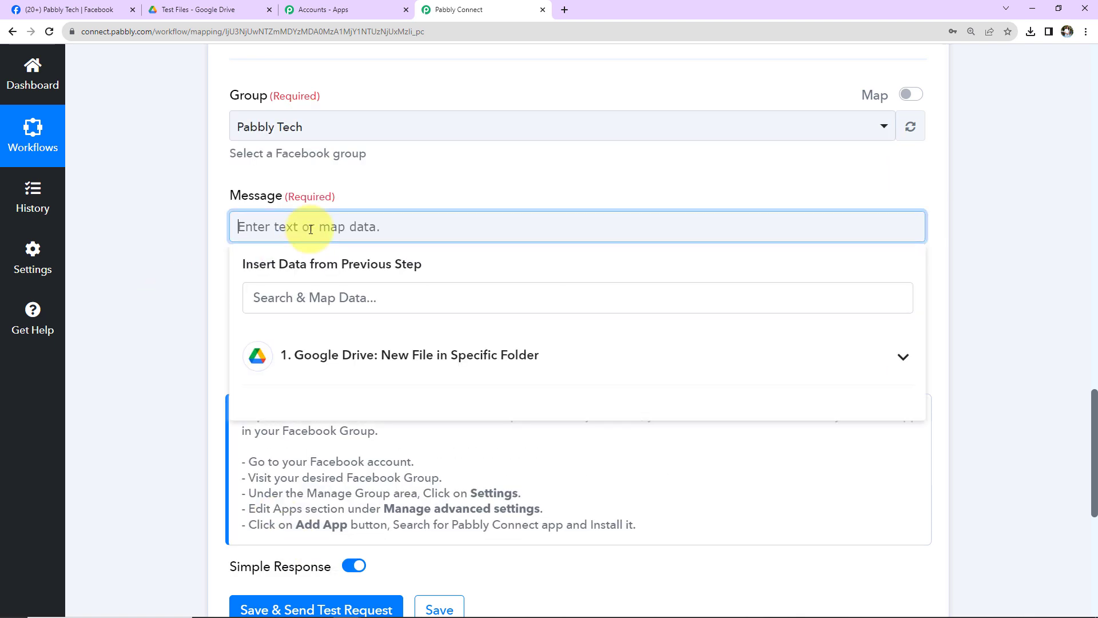
pyautogui.write("Team,  A new file has been uploaded to 'Test Files' folder in Google Drive.  Details are:  File Name: File URL: File Type:  Regards")
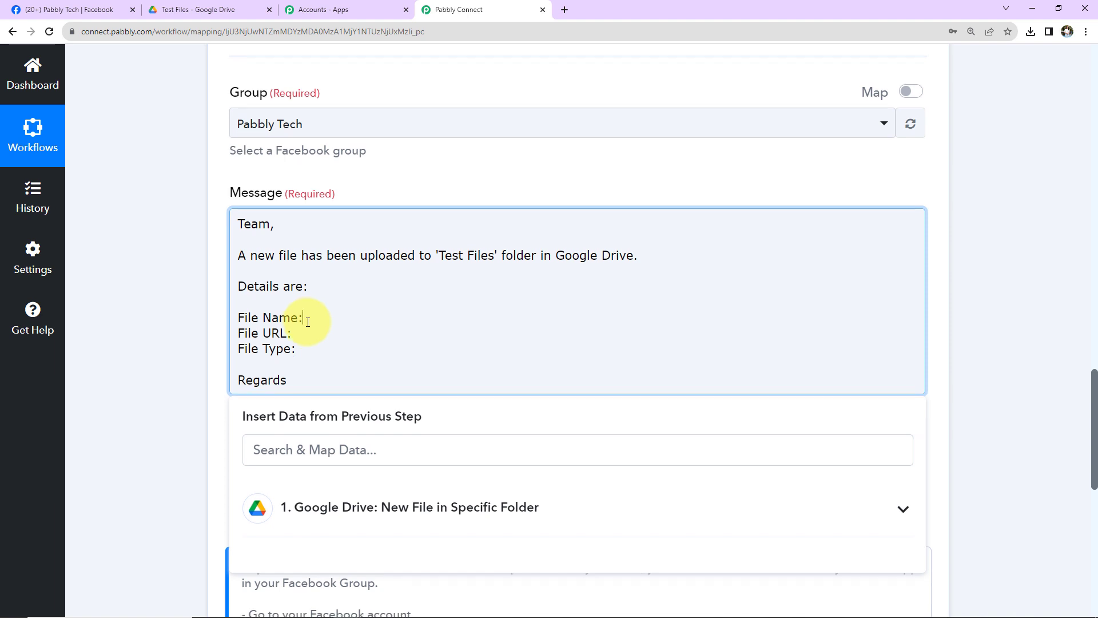
# Map the Google Drive Title to File Name and the WebContentLink to File URL in the message
pyautogui.scroll(-2, 303, 319)
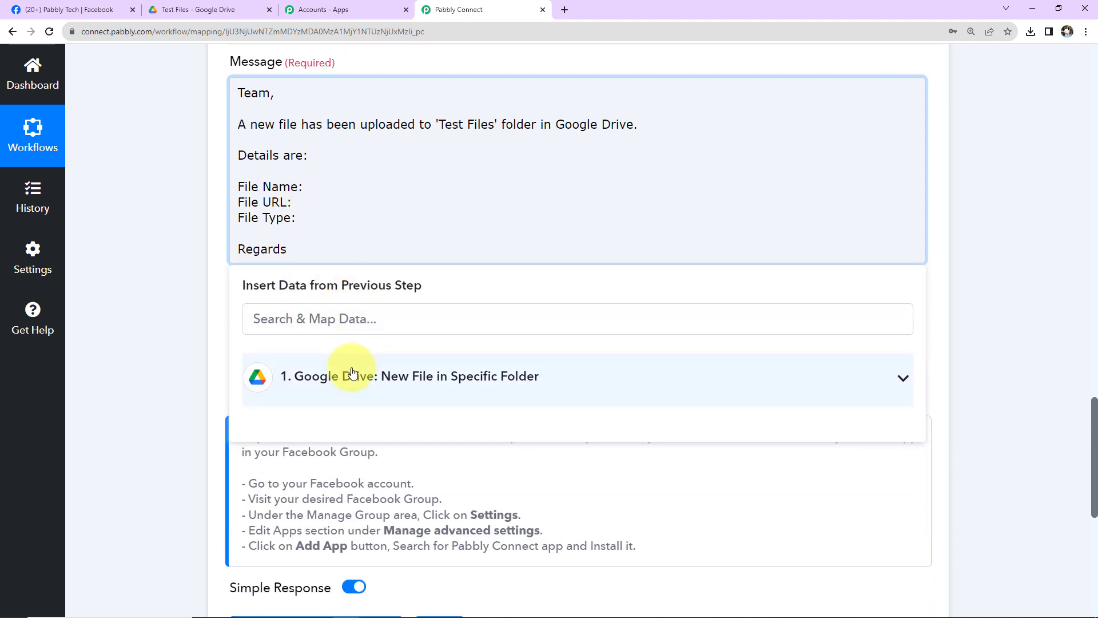
pyautogui.click(341, 382)
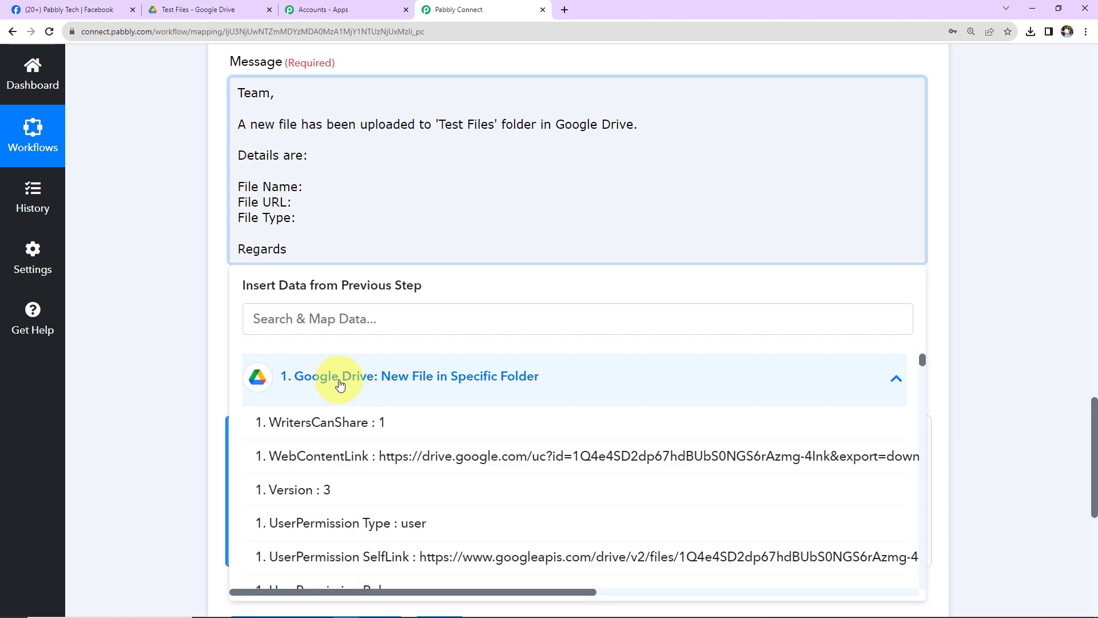
pyautogui.scroll(-7, 381, 473)
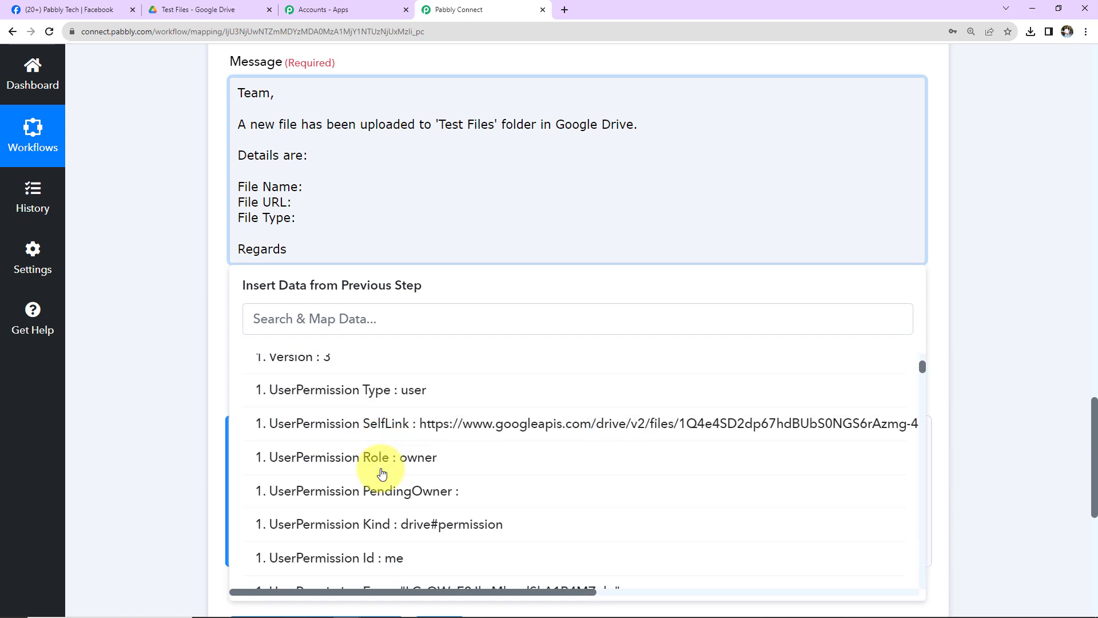
pyautogui.click(351, 360)
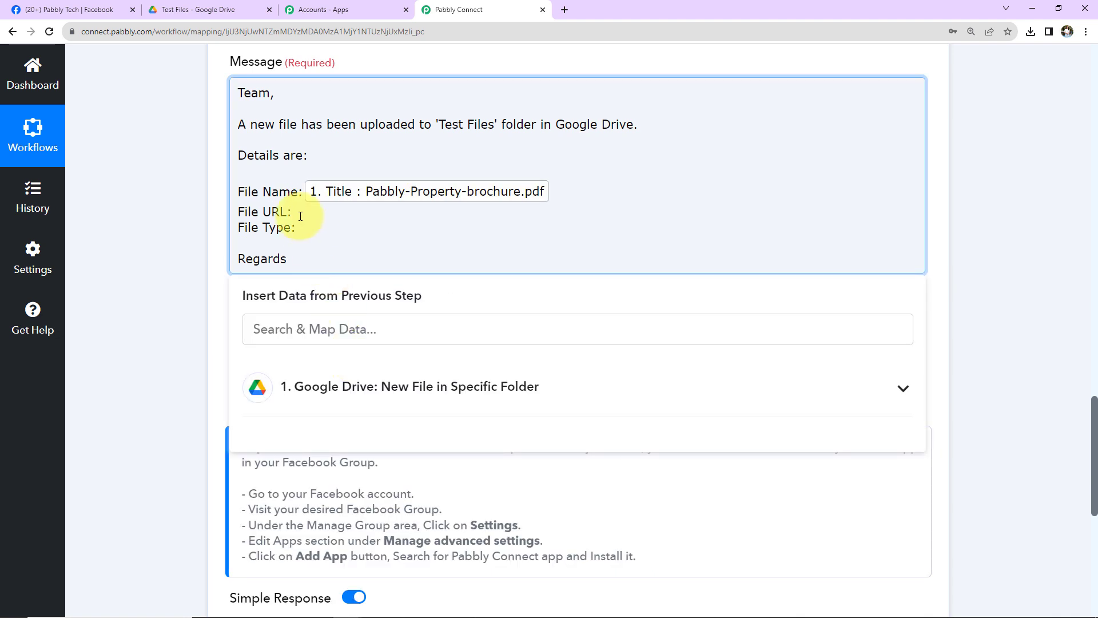
pyautogui.click(314, 374)
pyautogui.click(314, 458)
# Search the Google Drive data for "mime" and map MimeType to File Type in the message
pyautogui.click(299, 283)
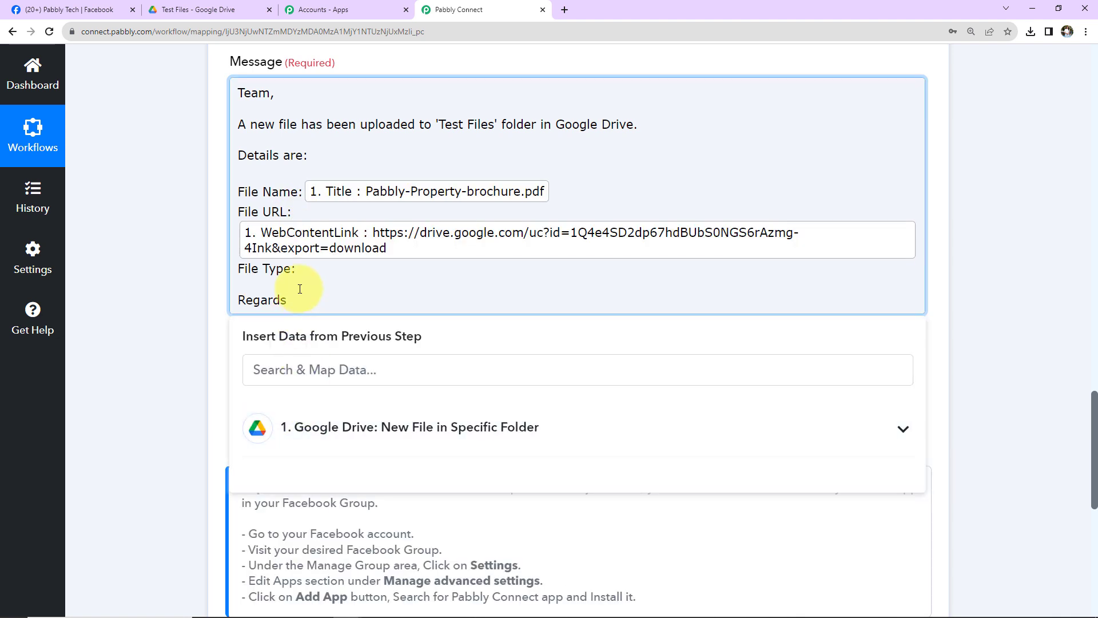
pyautogui.click(294, 268)
pyautogui.click(322, 427)
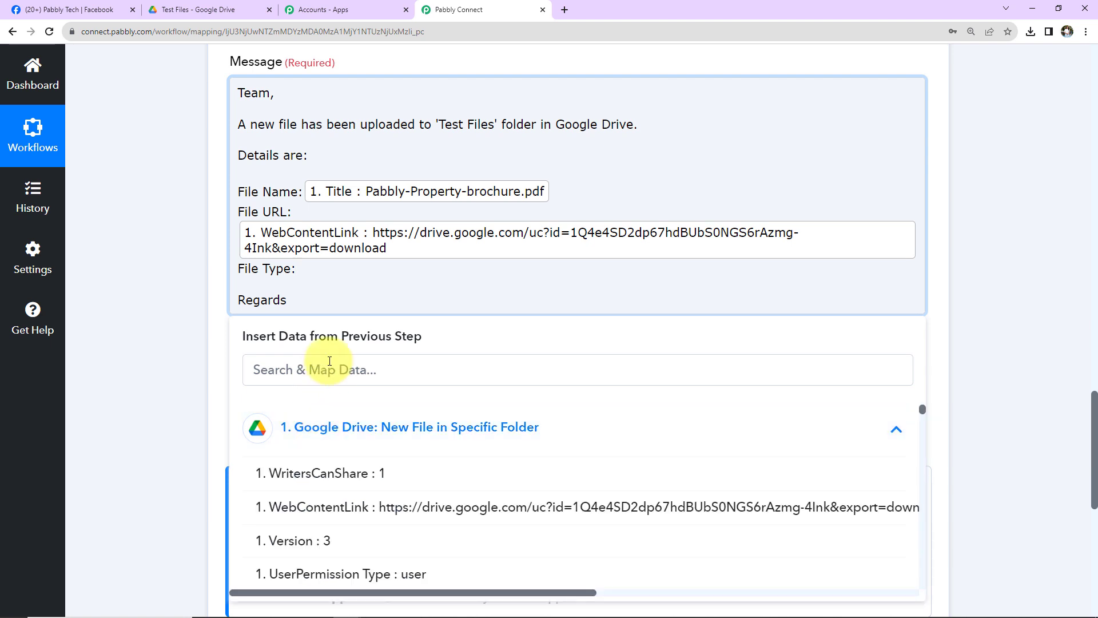
pyautogui.scroll(-5, 333, 486)
pyautogui.scroll(-5, 336, 488)
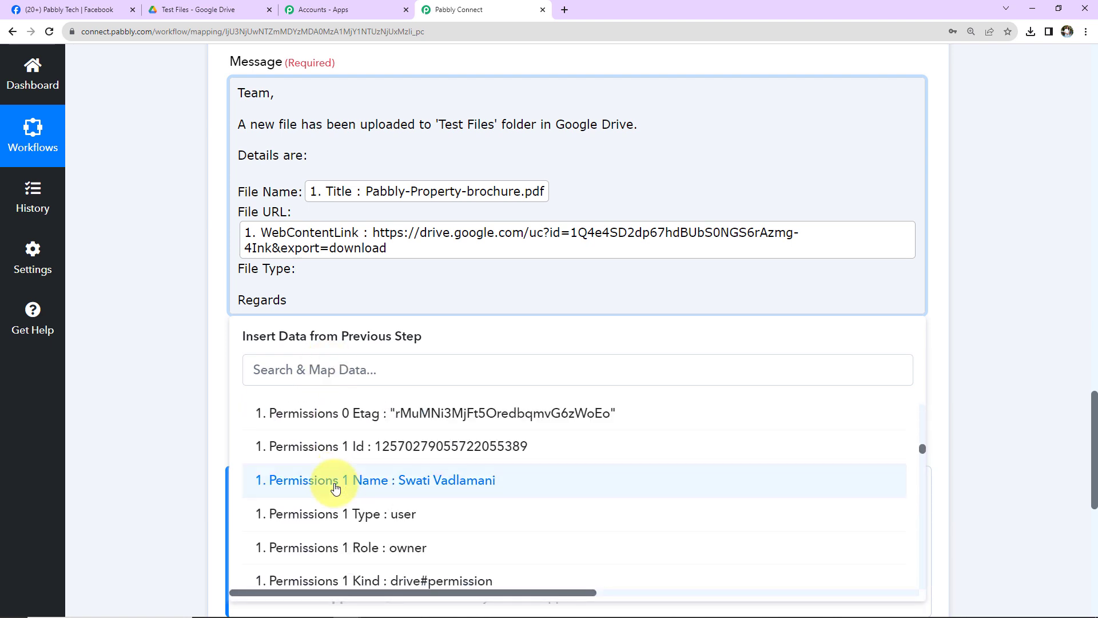
pyautogui.write('mime')
pyautogui.click(367, 468)
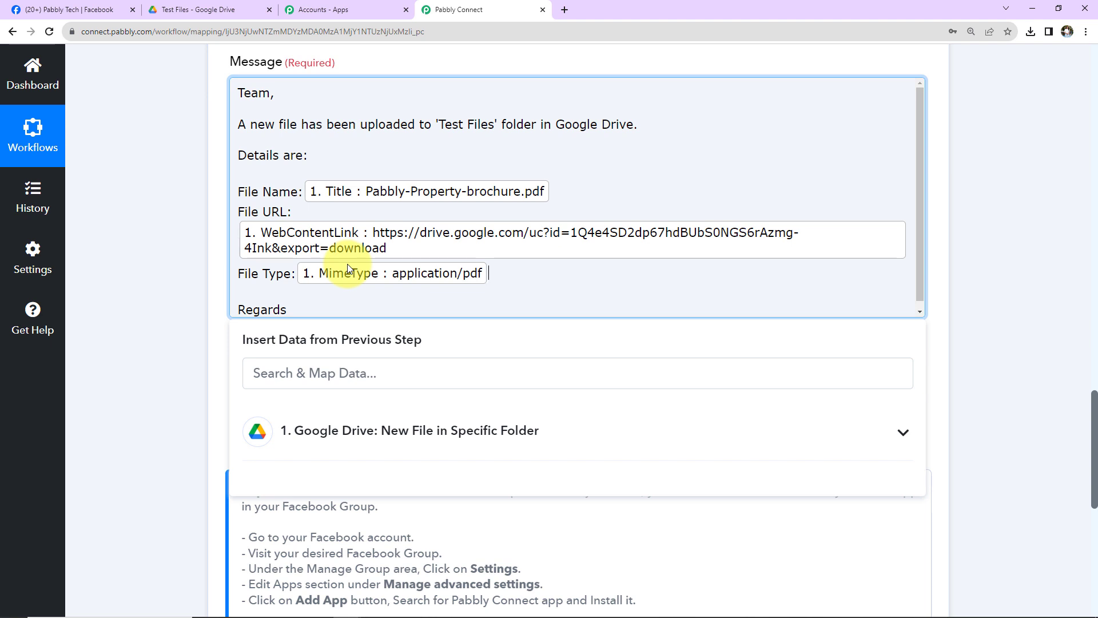
pyautogui.click(180, 315)
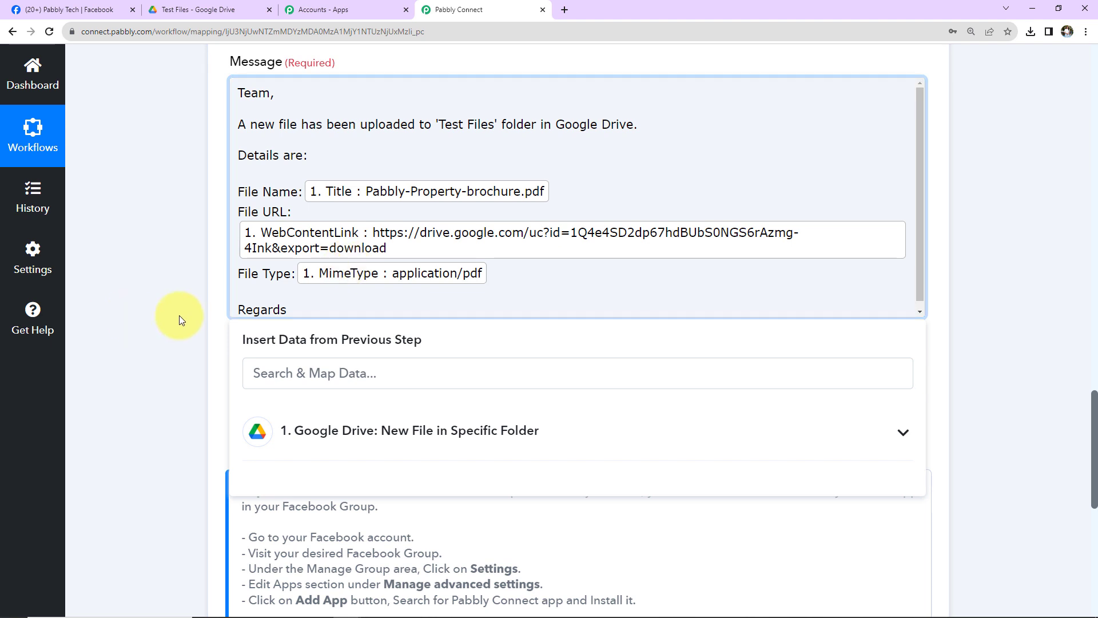
pyautogui.click(289, 400)
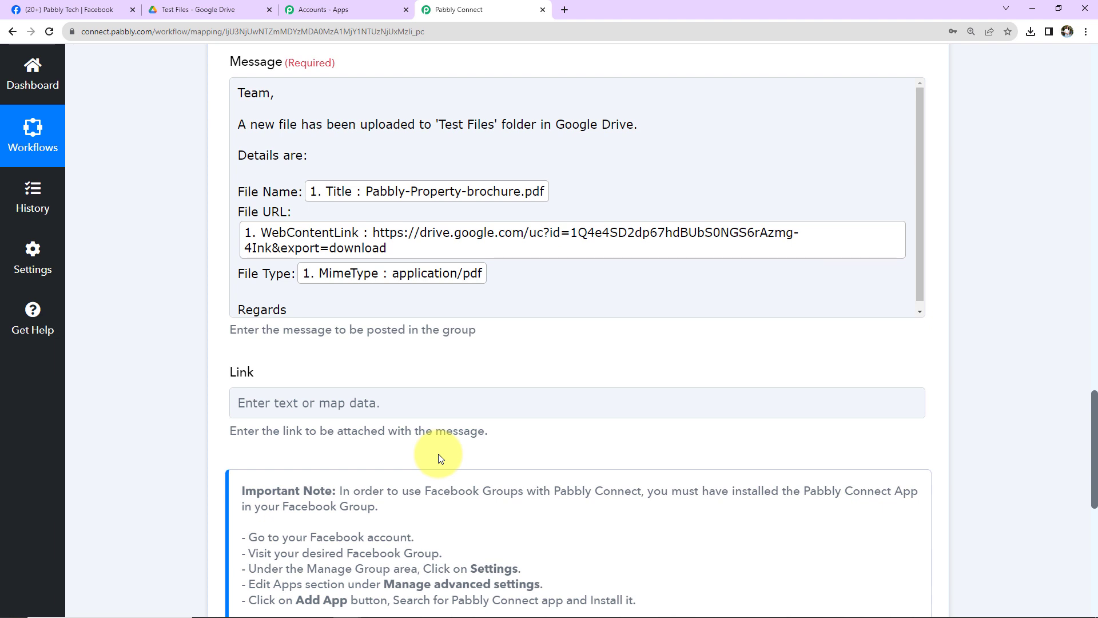
# Save the Facebook Groups Post Message action and send a test request
pyautogui.scroll(-5, 612, 428)
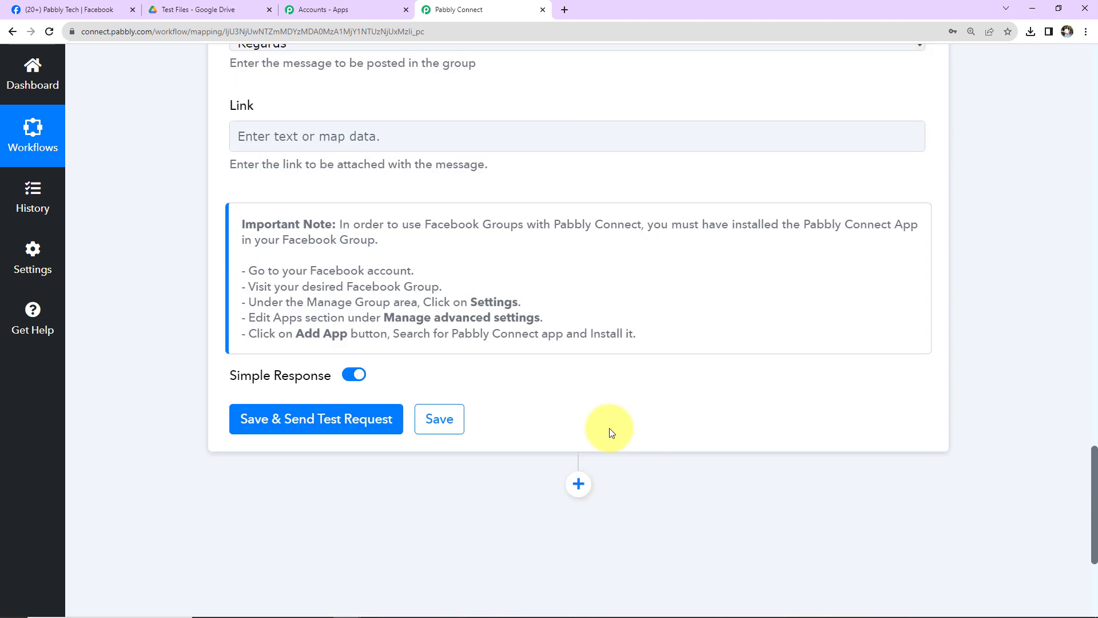
pyautogui.click(360, 426)
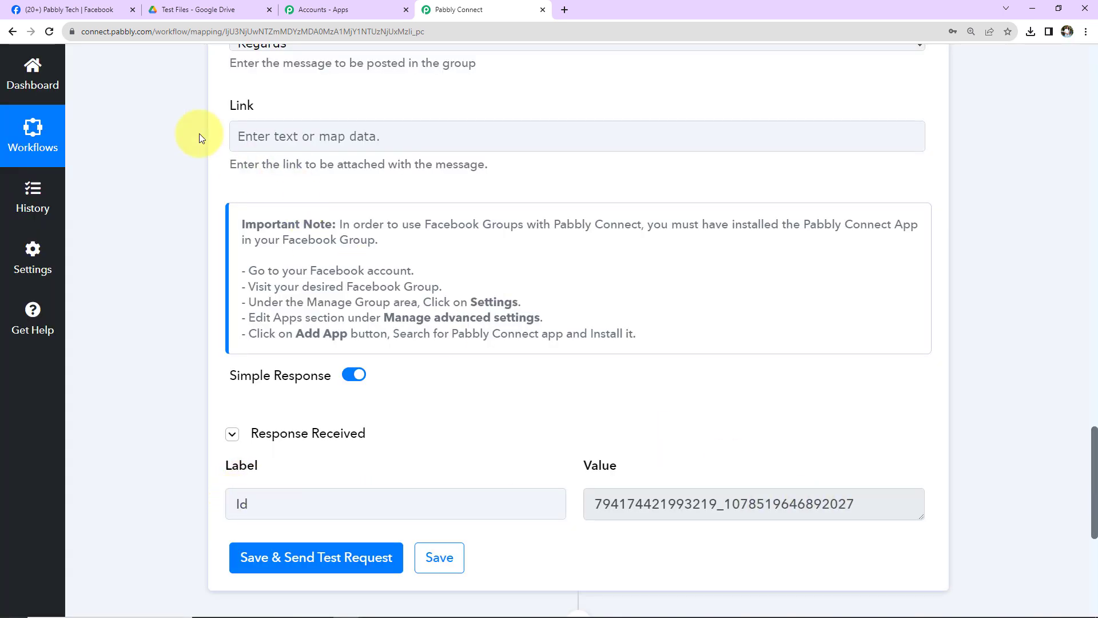
# Switch to the Pabbly Tech Facebook group, reload it, expand the newest post and open its File URL to test the brochure download
pyautogui.click(80, 9)
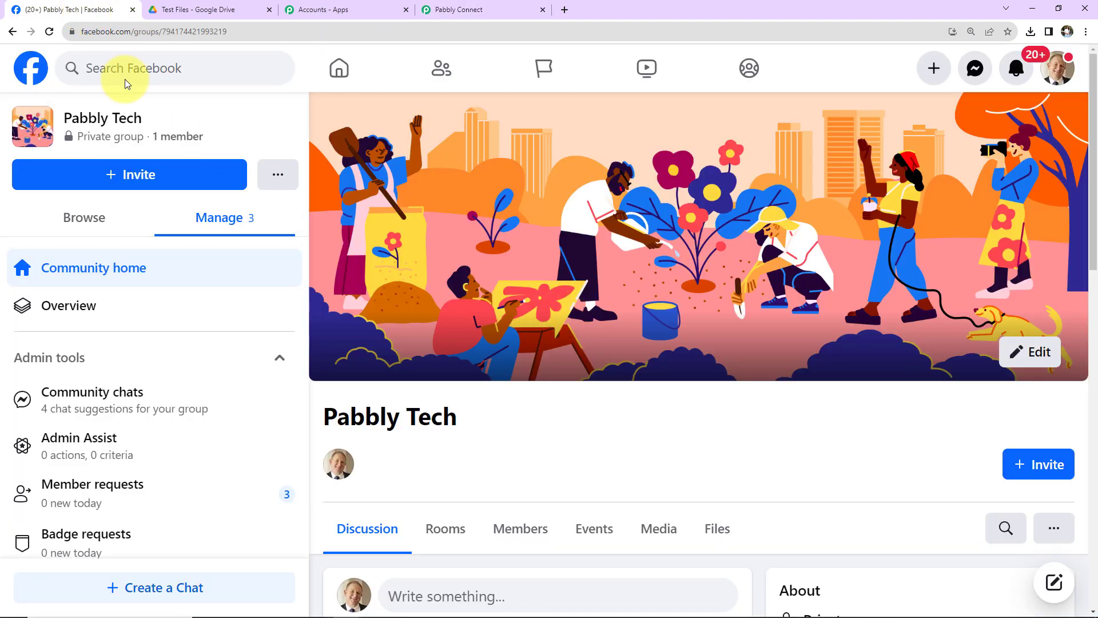
pyautogui.click(49, 32)
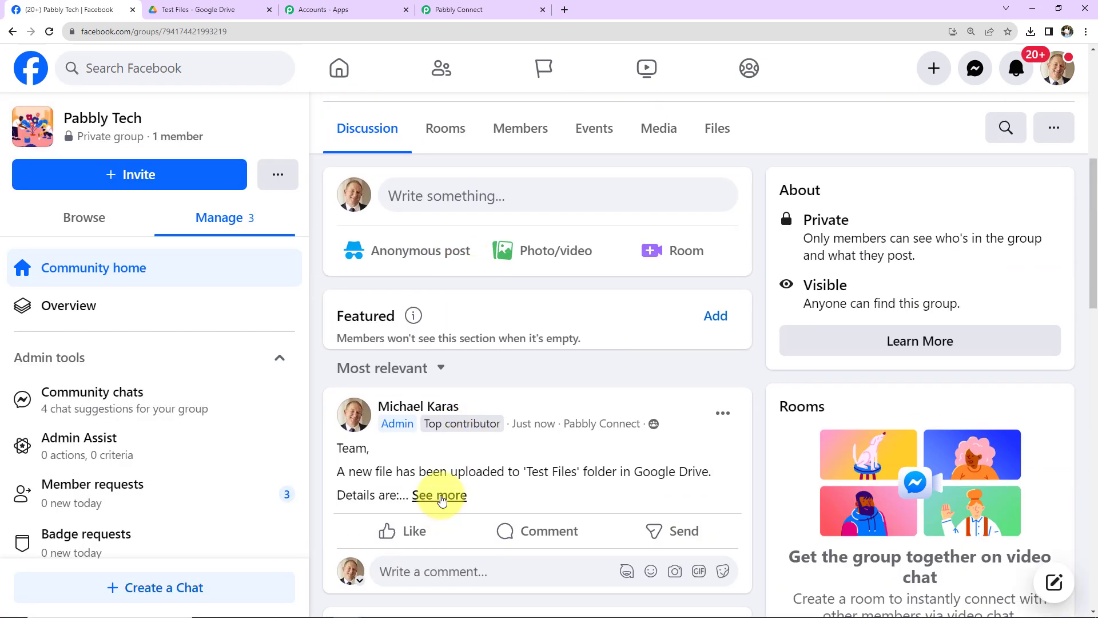
pyautogui.click(439, 495)
pyautogui.scroll(-2, 543, 383)
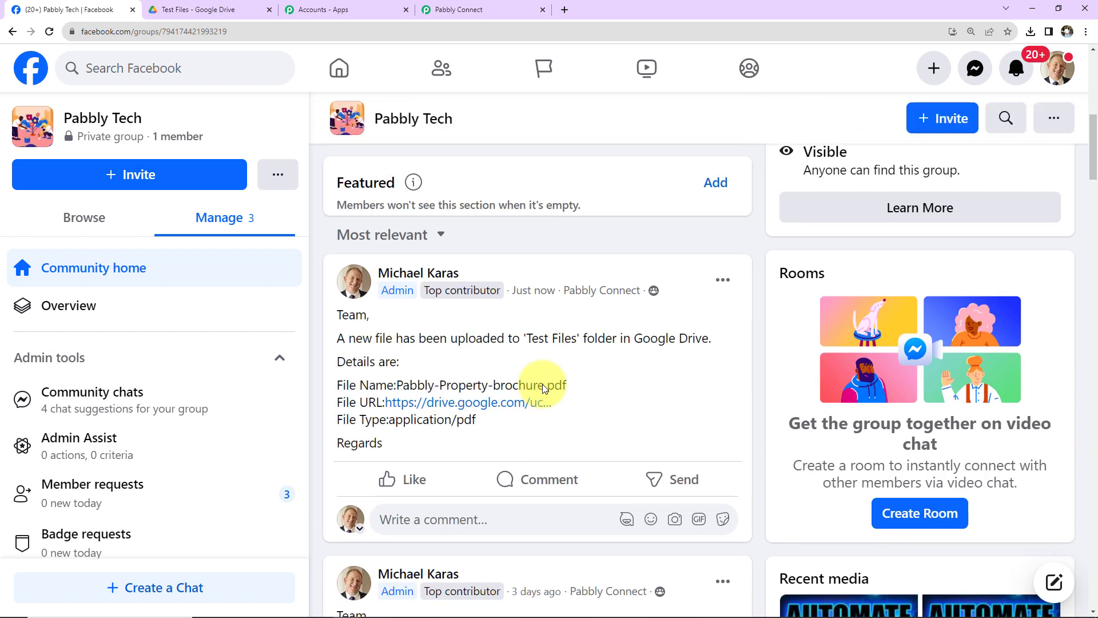
pyautogui.click(518, 403)
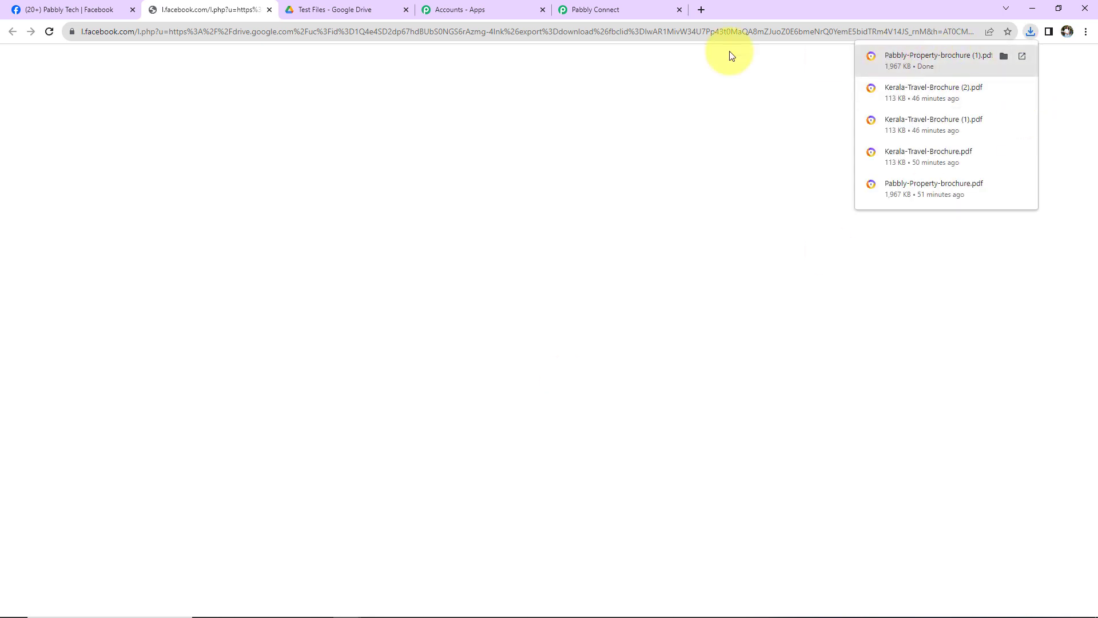
pyautogui.click(109, 5)
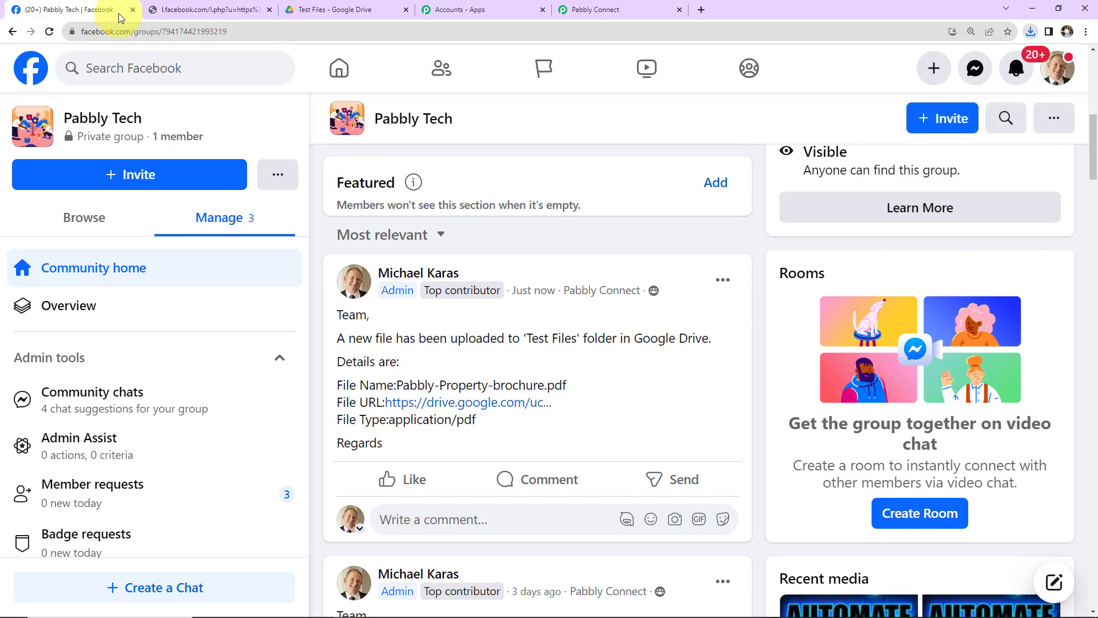
# Switch to Google Drive and upload 'Kerala-Travel-Brochure (2).pdf' from Downloads to the Test Files folder
pyautogui.click(321, 14)
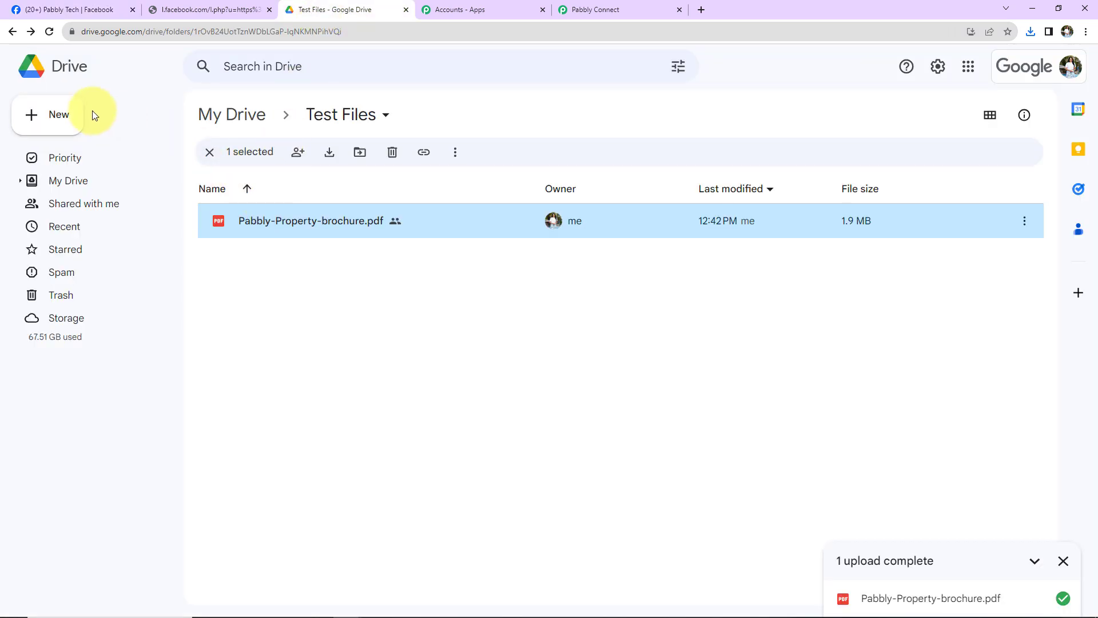
pyautogui.click(54, 120)
pyautogui.click(73, 147)
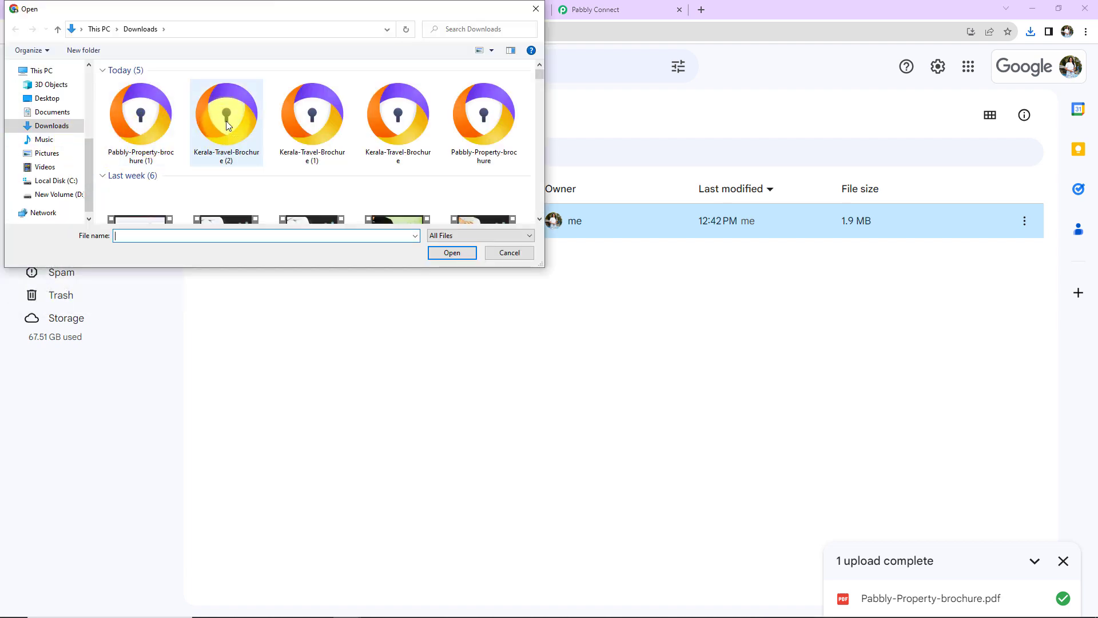
pyautogui.click(227, 125)
pyautogui.click(437, 252)
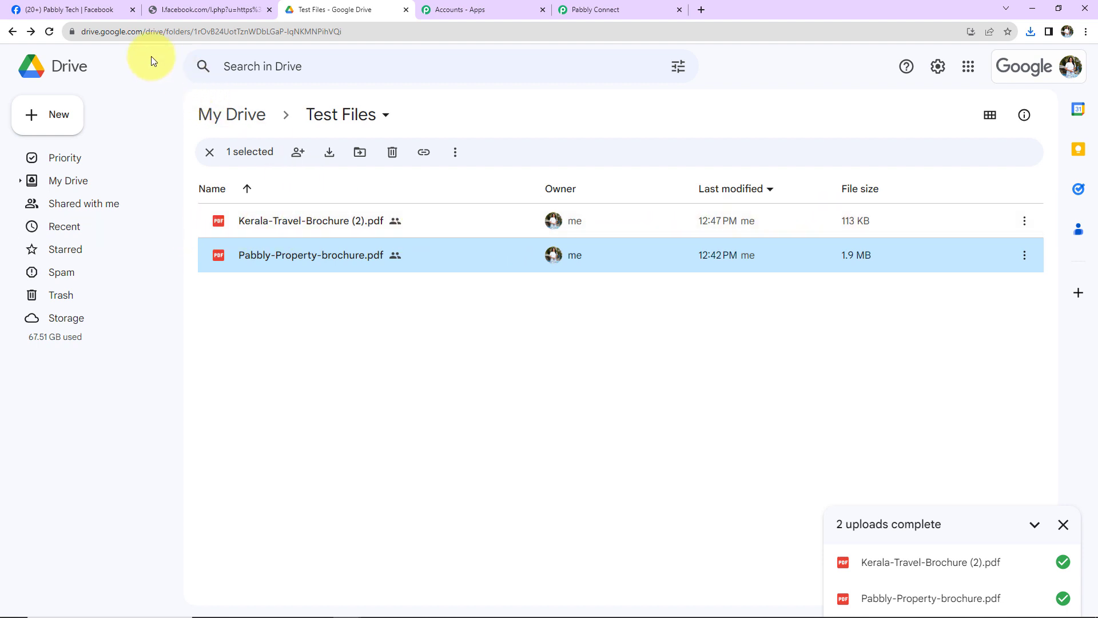
# Check the reloaded Pabbly Tech group for a post about the Kerala brochure, and check the Google Drive trigger's polling interval in Pabbly Connect
pyautogui.click(72, 12)
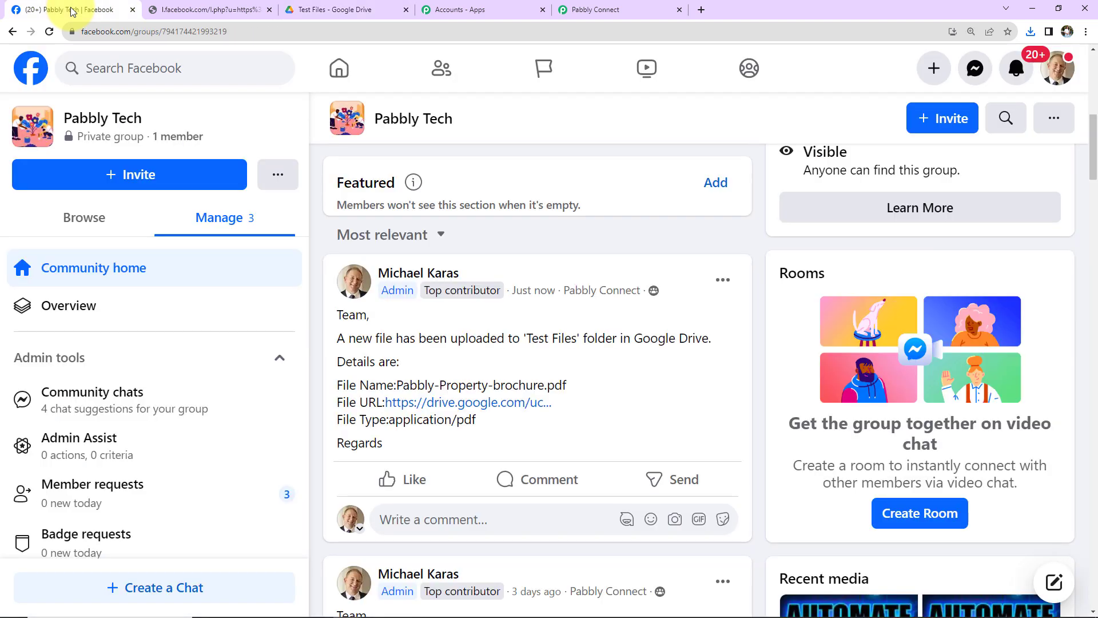
pyautogui.click(51, 34)
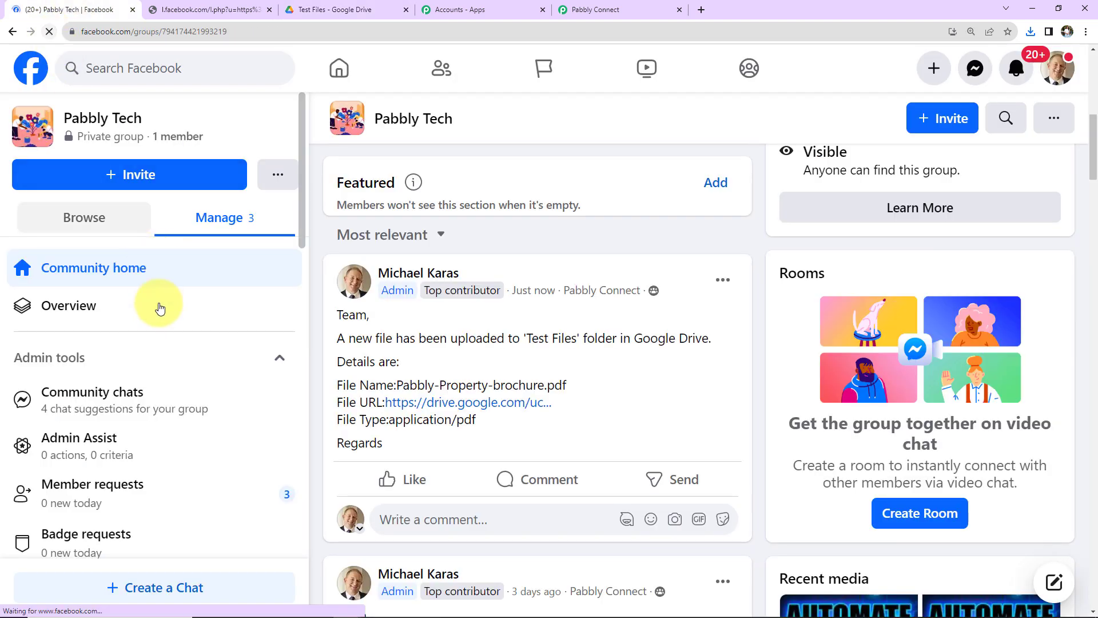
pyautogui.scroll(-2, 488, 392)
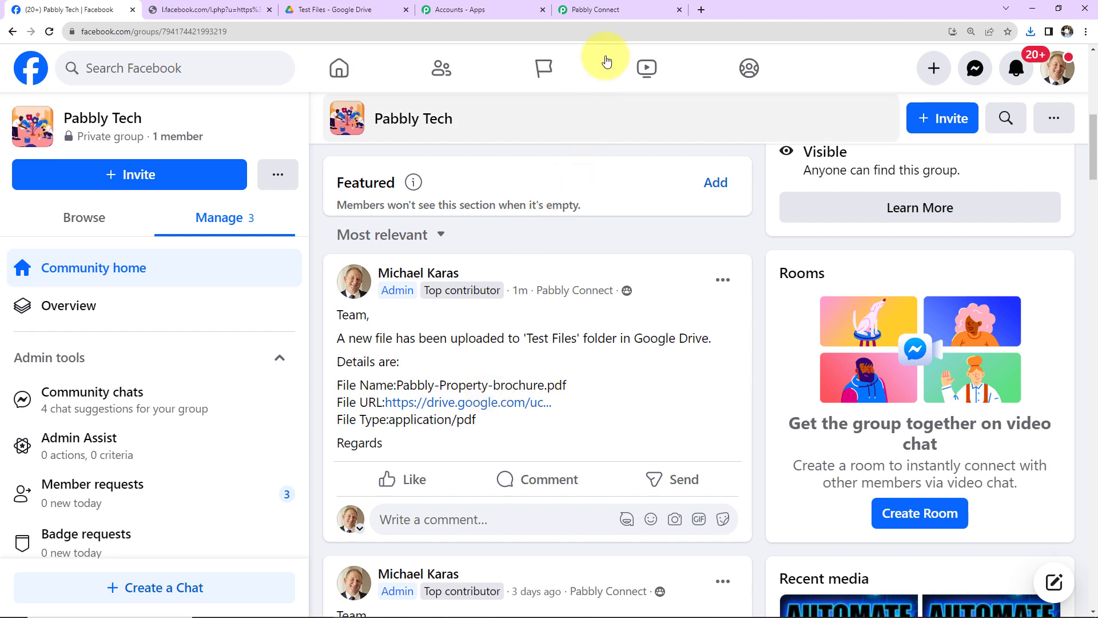
pyautogui.click(611, 13)
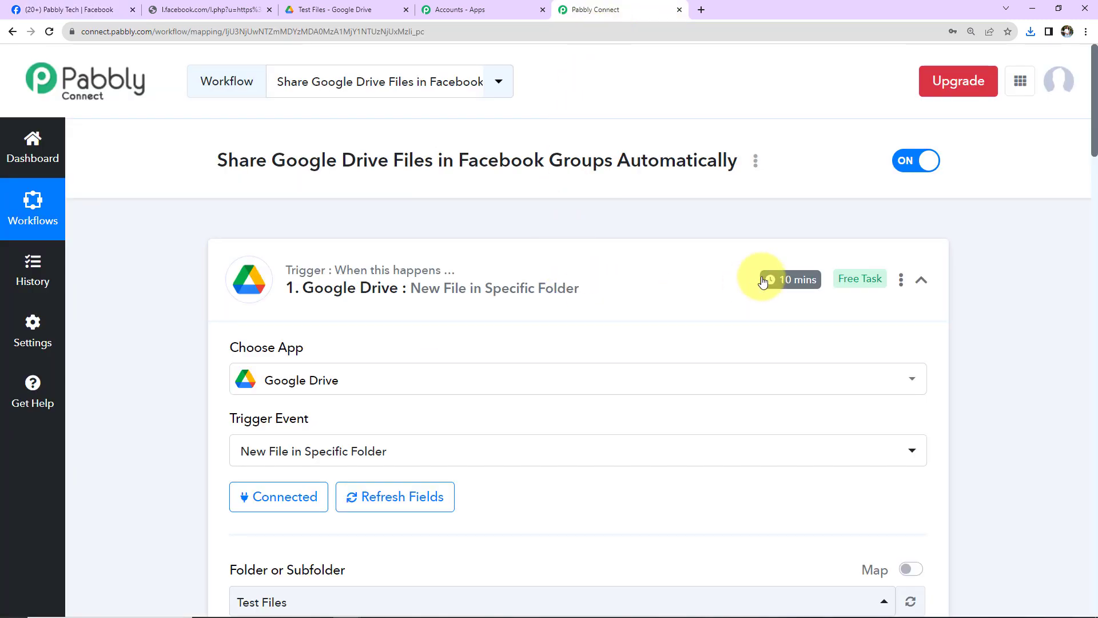
pyautogui.moveTo(769, 280)
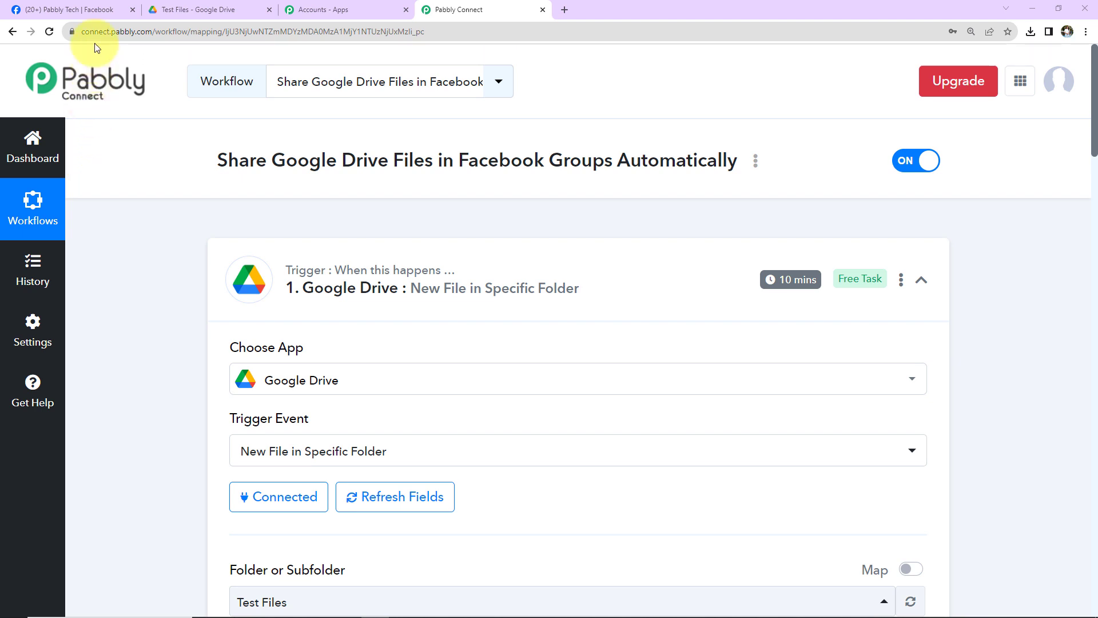
# Reload the Pabbly Tech Facebook group again and expand the latest post to read its file name, URL and type
pyautogui.click(77, 8)
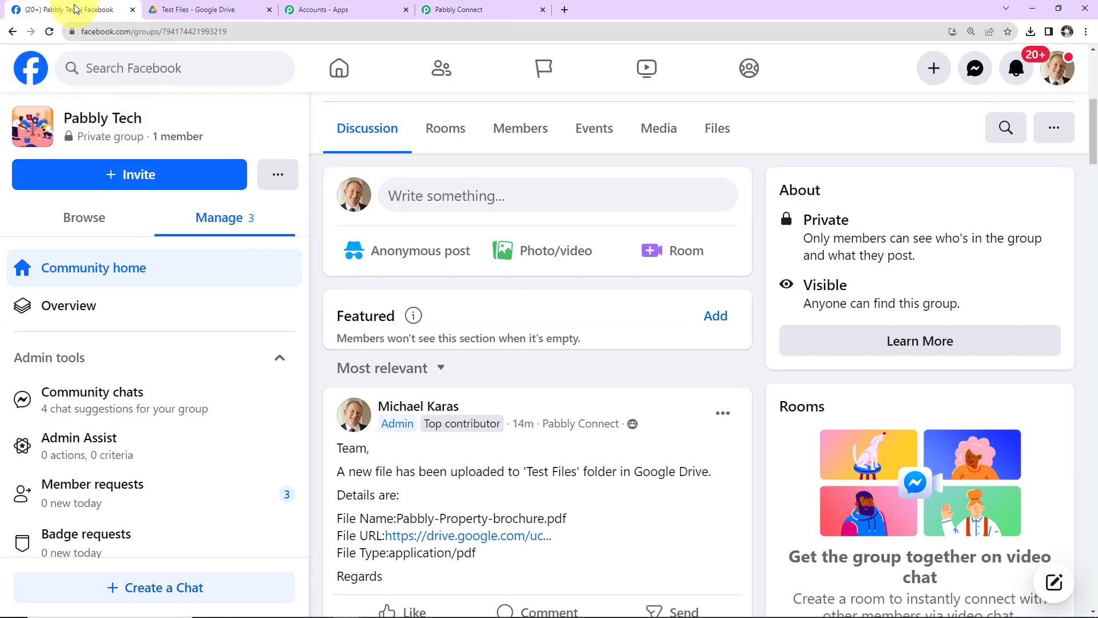
pyautogui.click(49, 32)
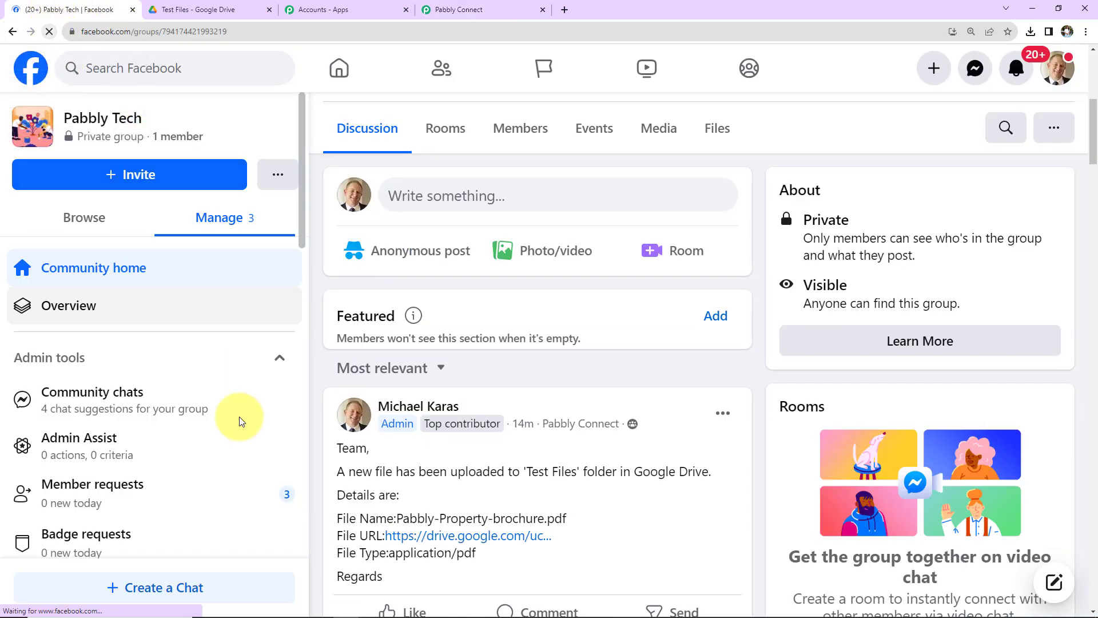
pyautogui.scroll(-5, 640, 463)
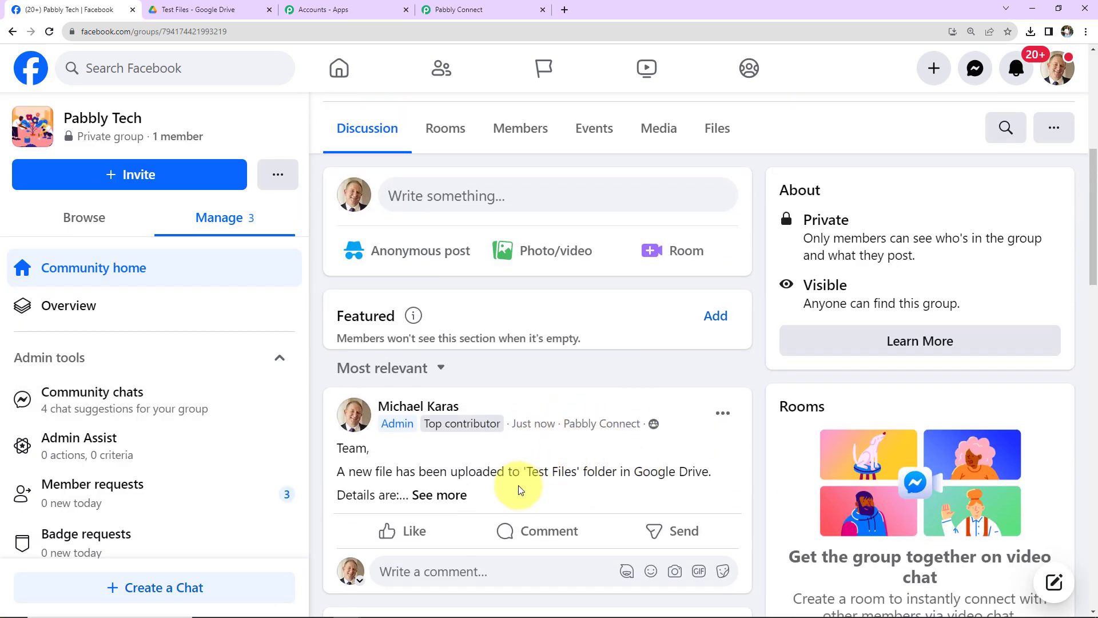
pyautogui.click(442, 496)
pyautogui.scroll(-2, 513, 440)
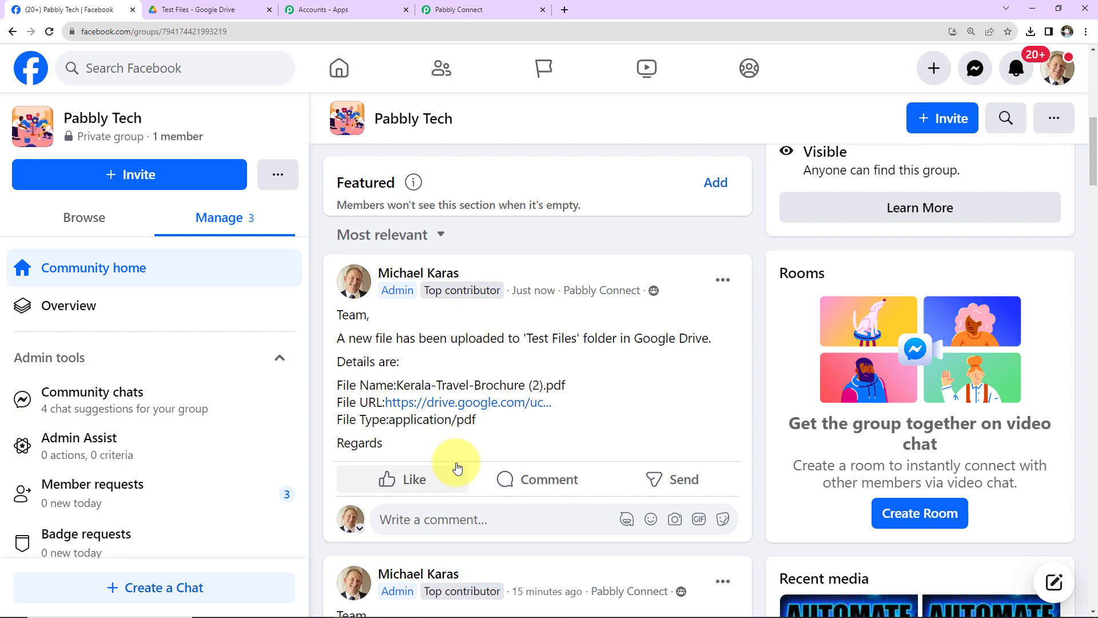
pyautogui.moveTo(455, 467)
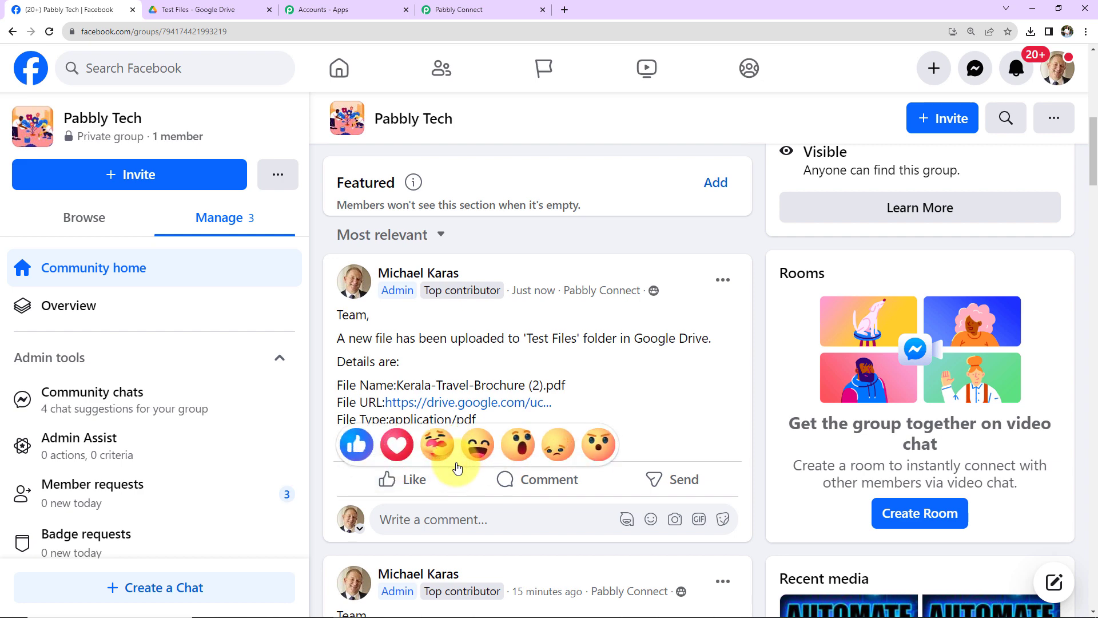
# Return to the Pabbly Connect workflow and collapse the Google Drive trigger and the Facebook Groups action
pyautogui.click(461, 10)
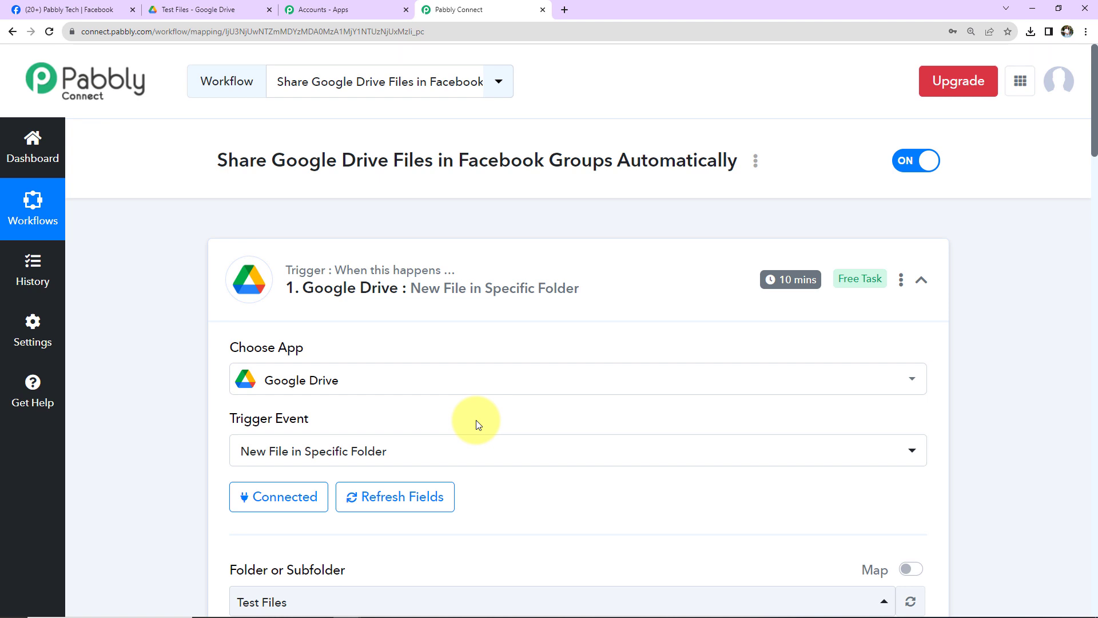
pyautogui.moveTo(308, 281)
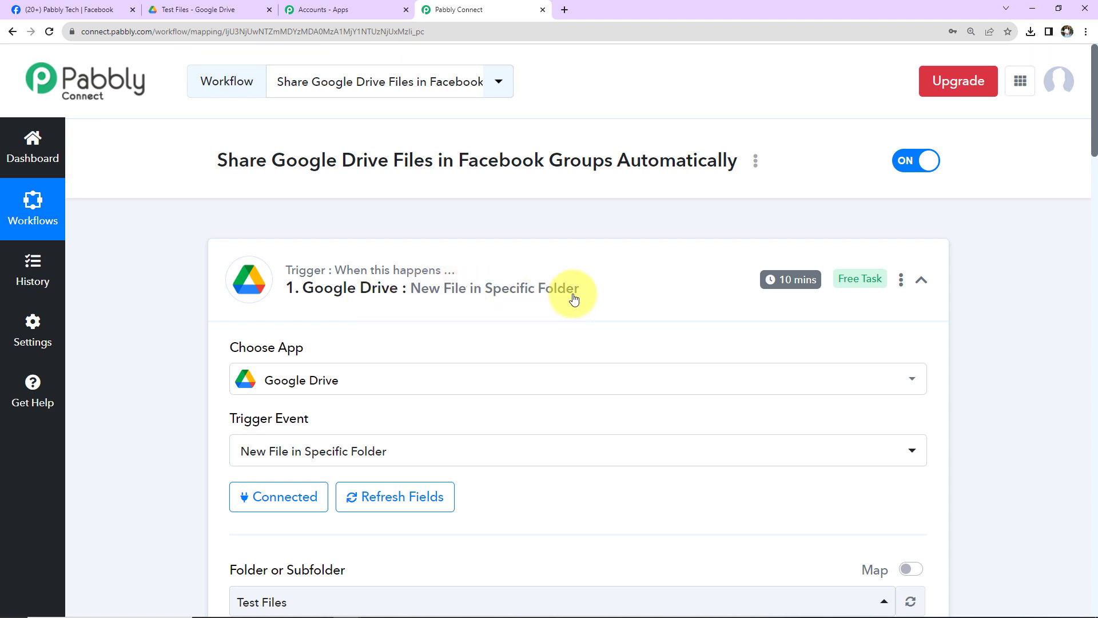
pyautogui.click(920, 280)
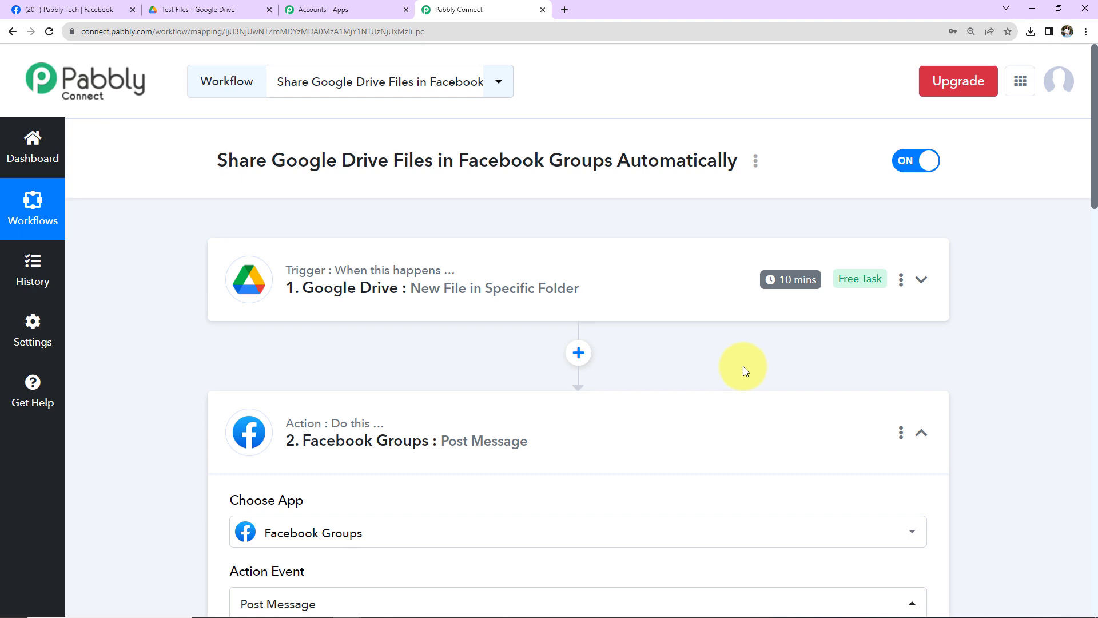
pyautogui.click(922, 433)
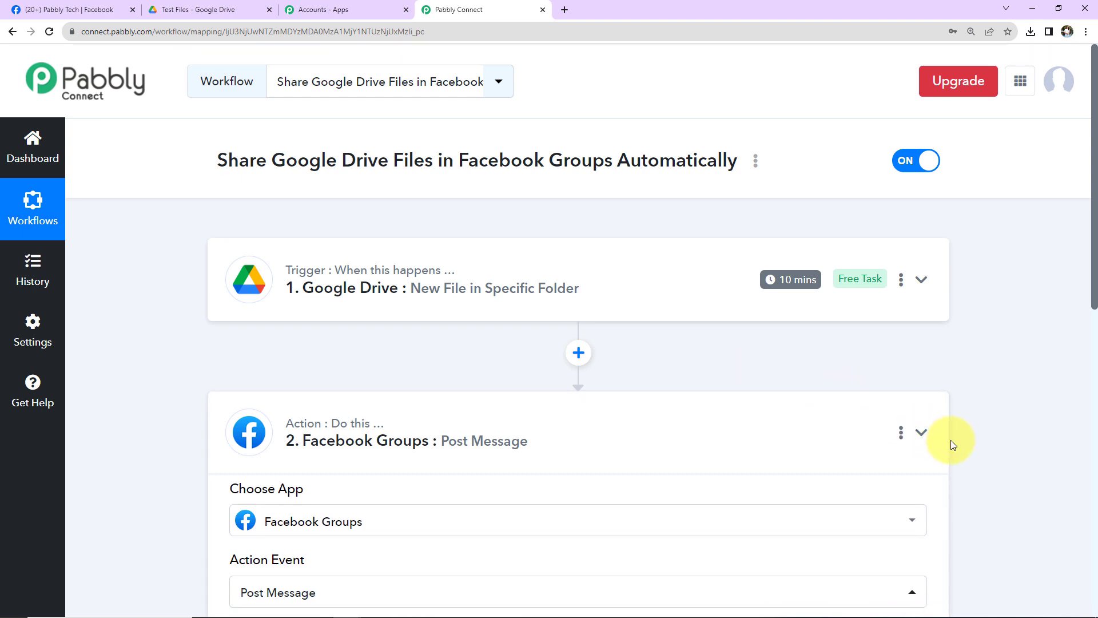